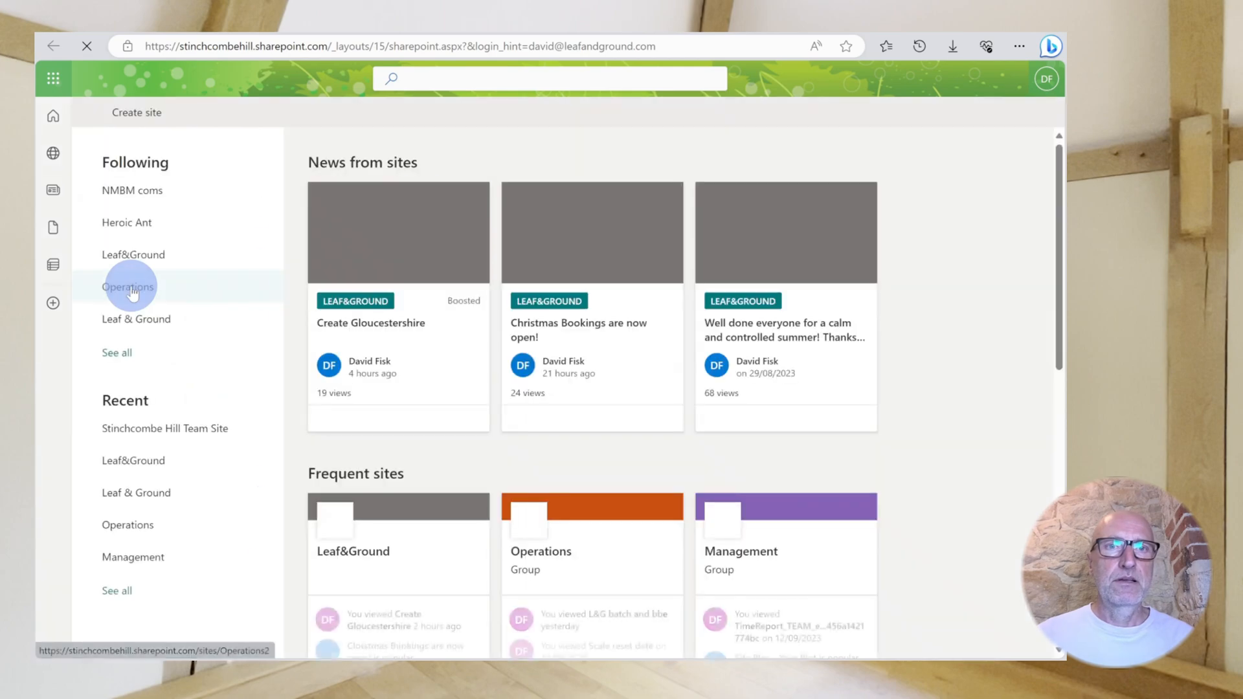
Step: Create a page from the Blank template on the Leaf&Ground site and title it "Test Page"
click(374, 563)
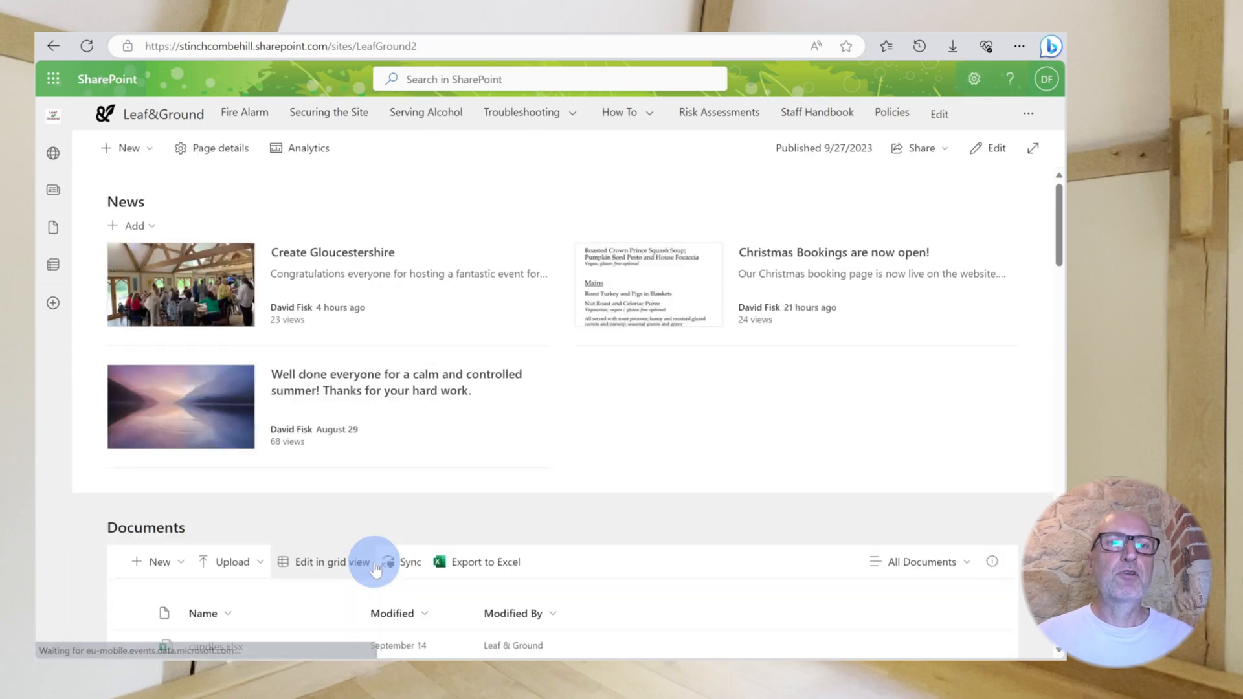
click(155, 151)
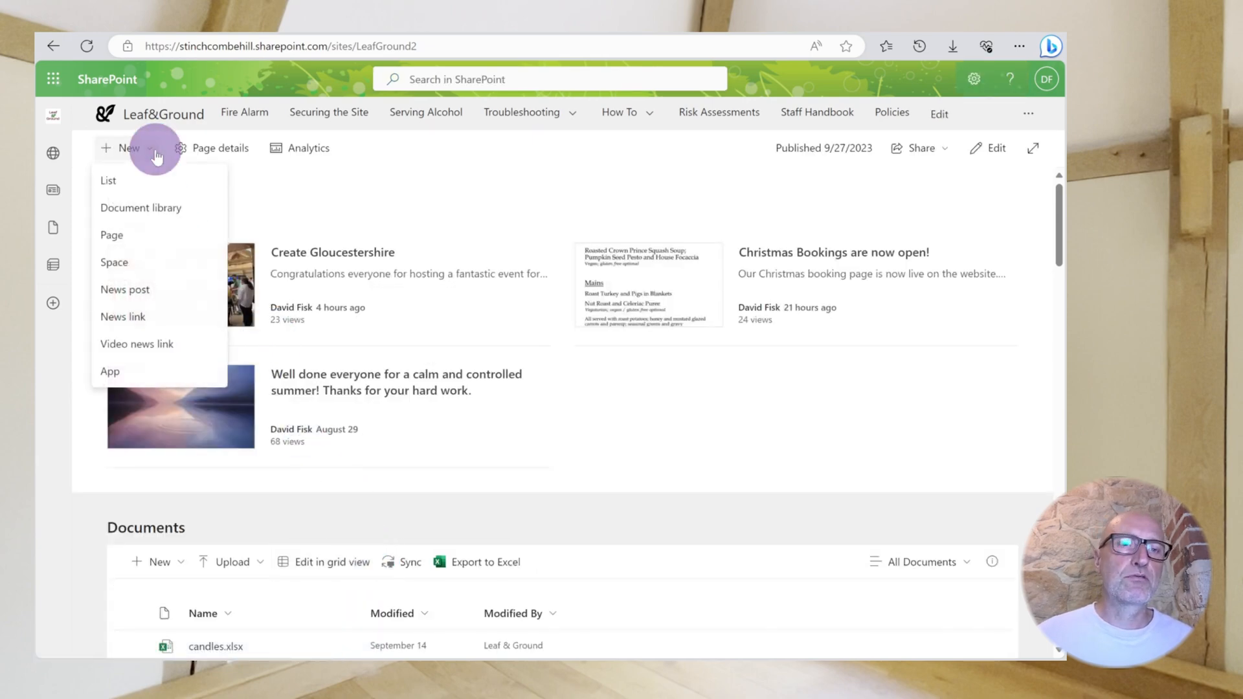
click(124, 243)
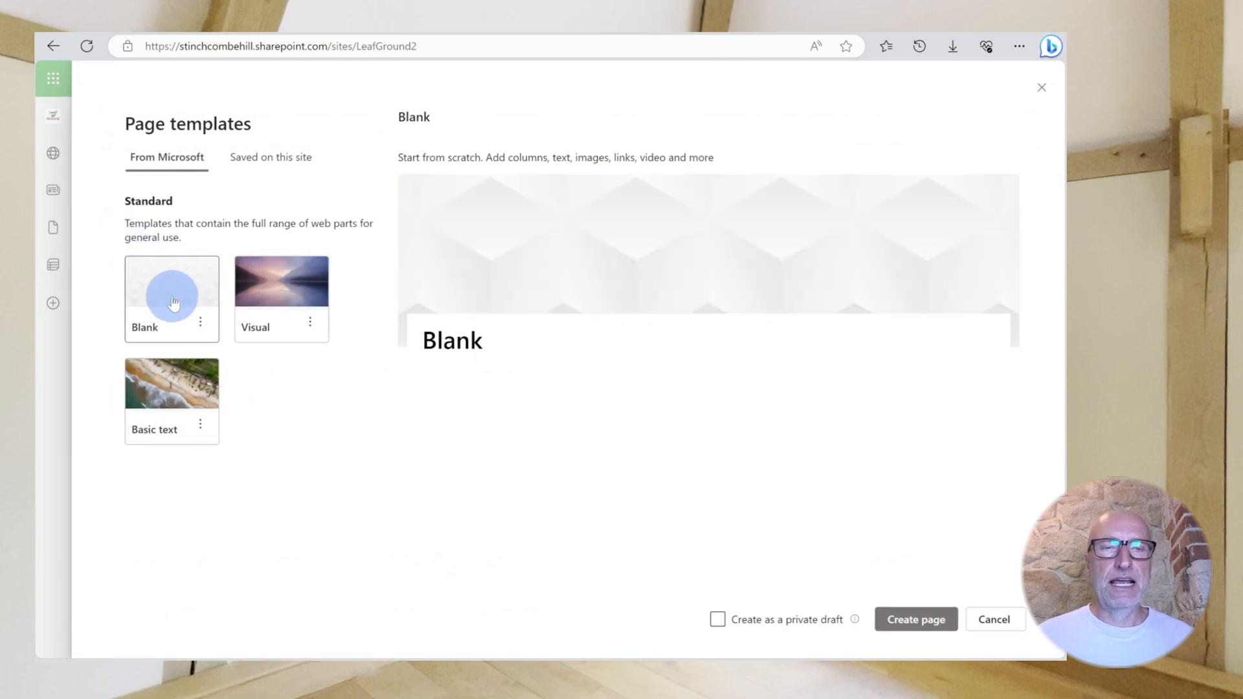
click(476, 267)
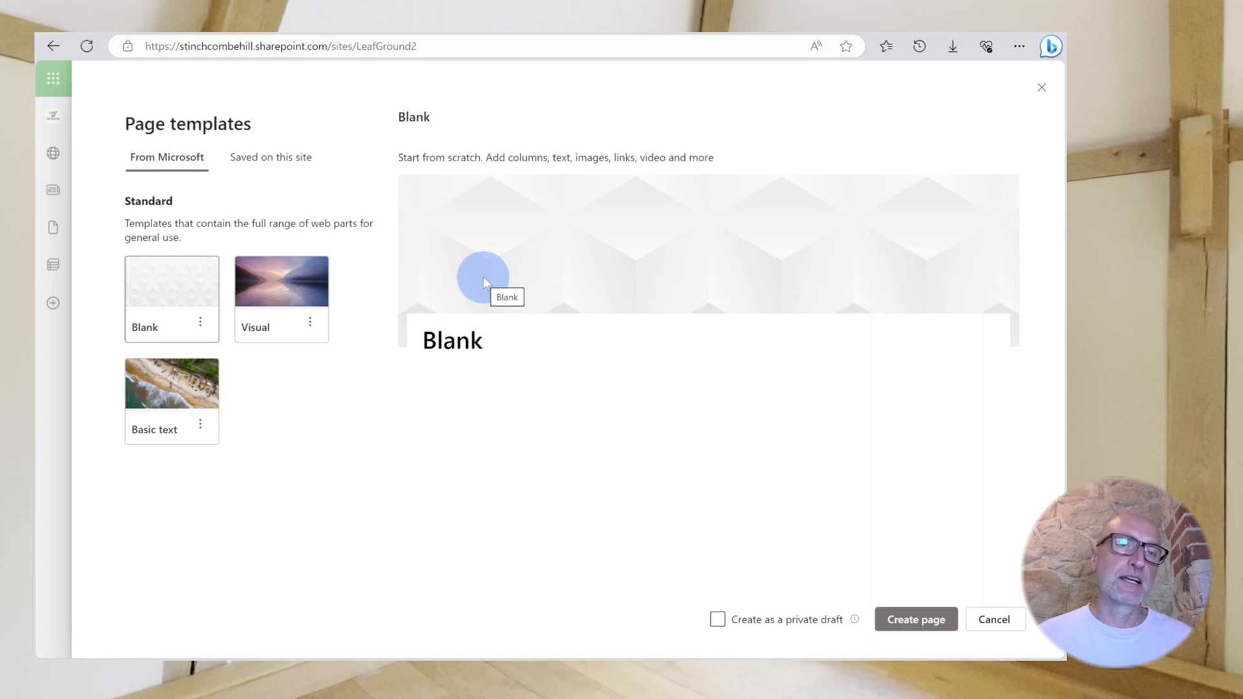
click(923, 627)
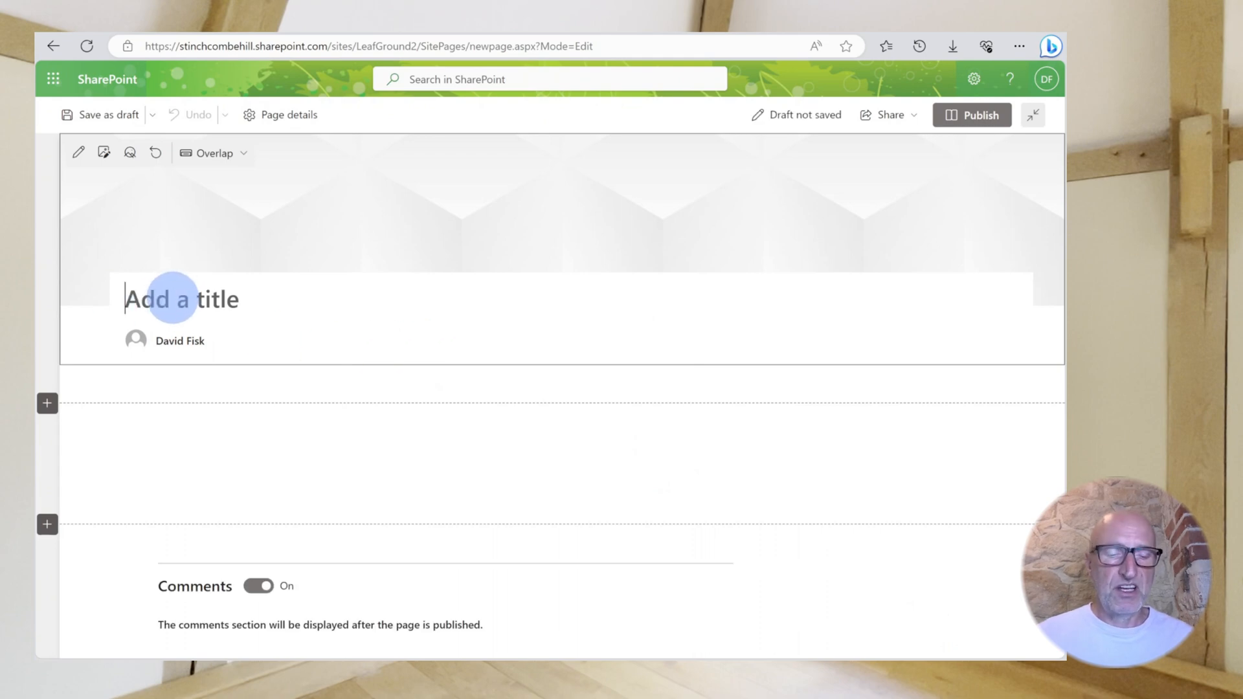
text(Test Page)
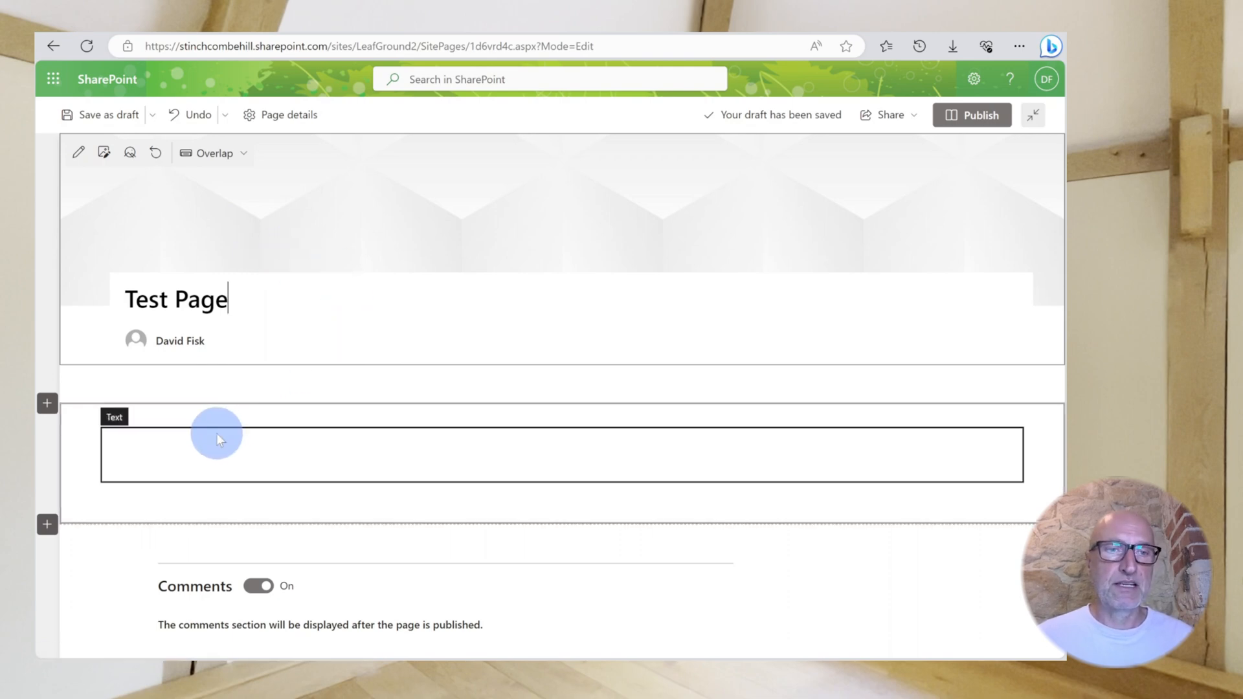
Step: Make the empty one-column section collapsible, collapsed by default, with a divider line between sections
click(77, 464)
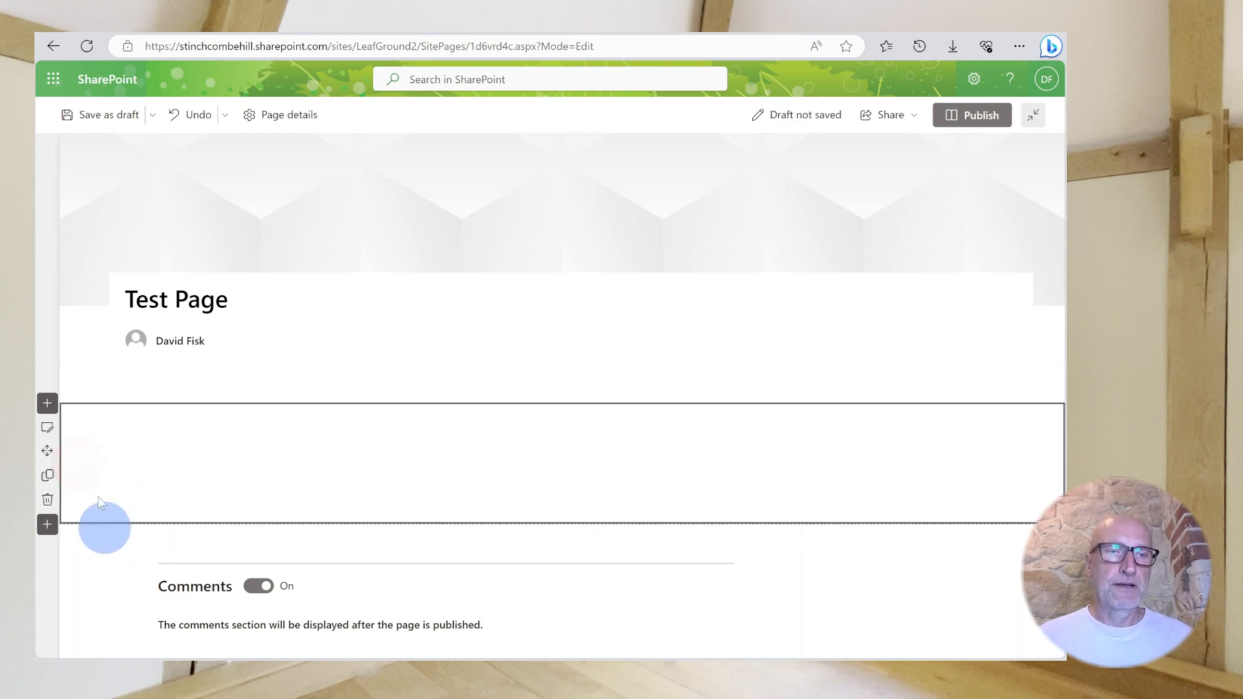
click(47, 427)
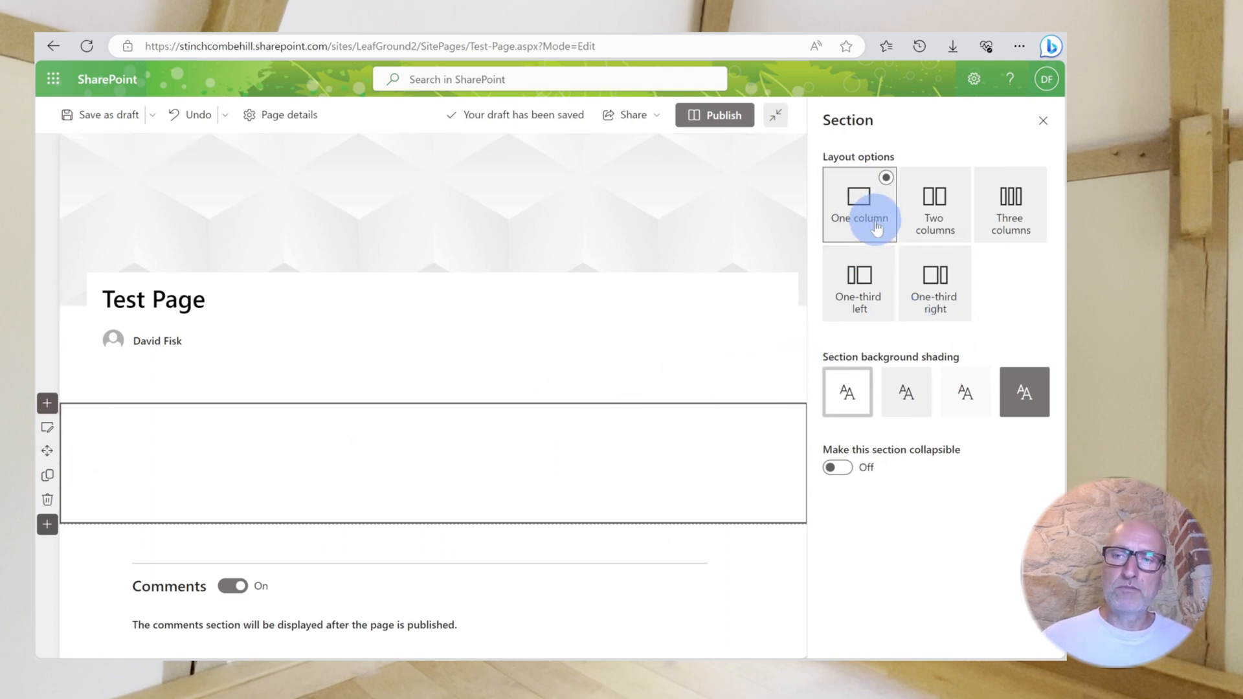
click(841, 468)
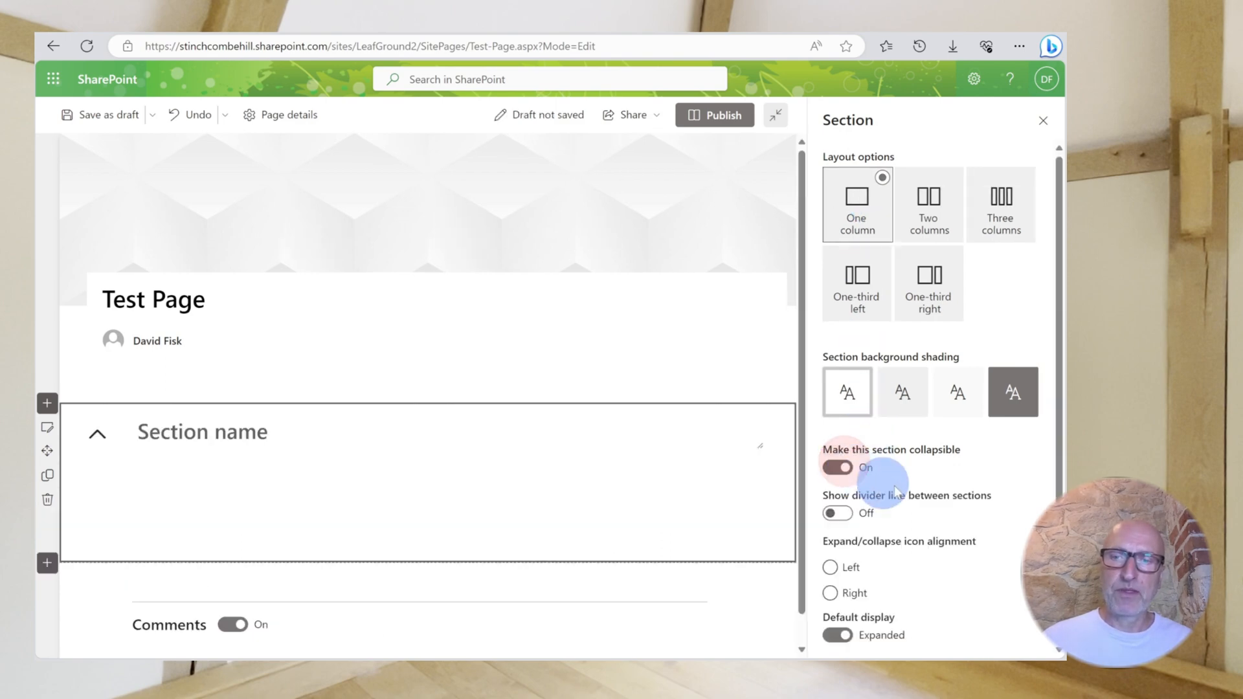
scroll(953, 479, down, 1)
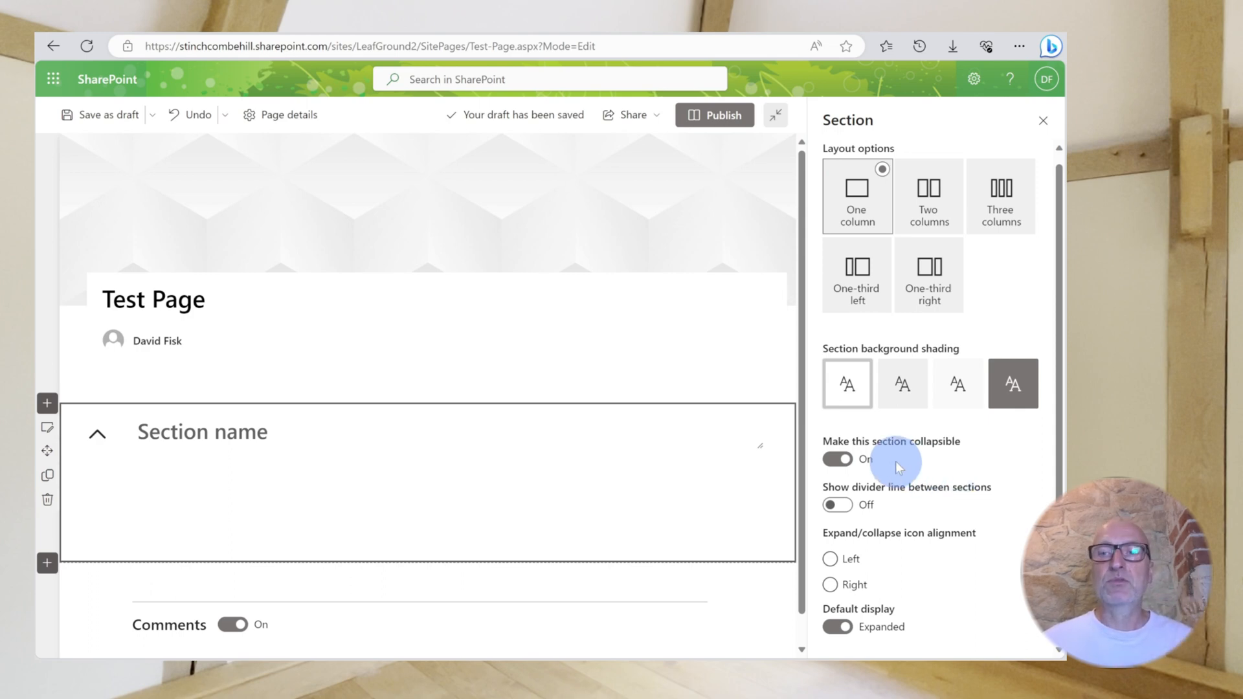
click(840, 628)
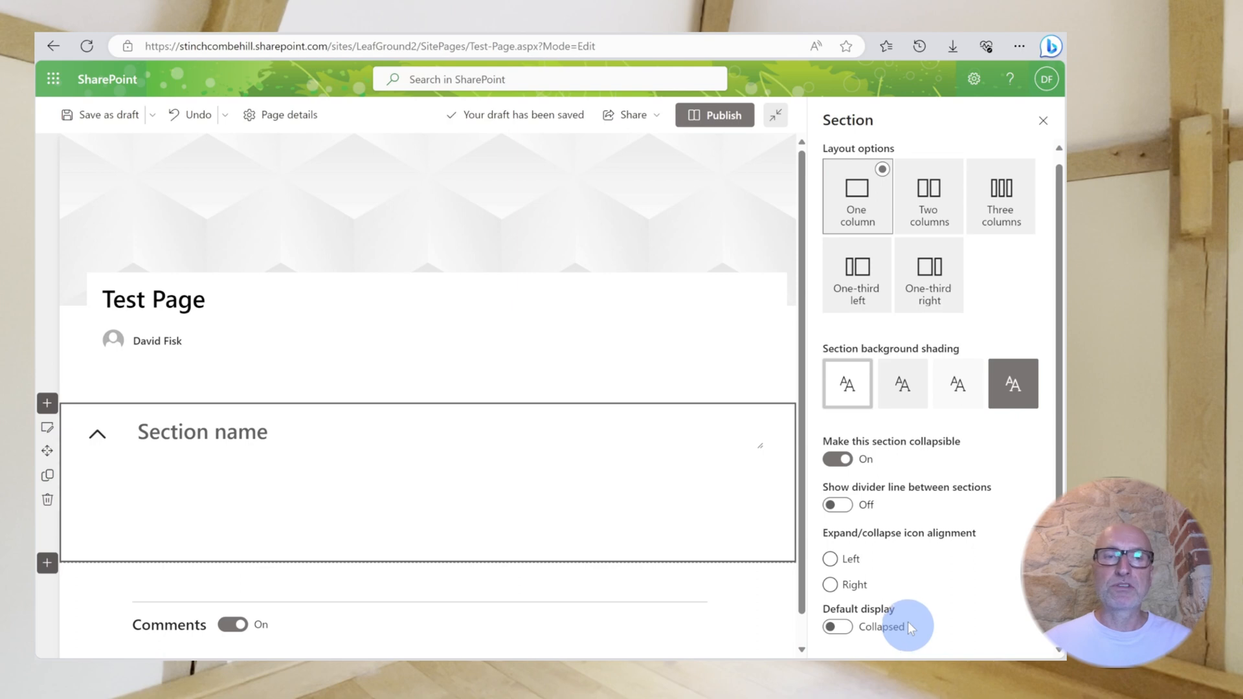
click(839, 505)
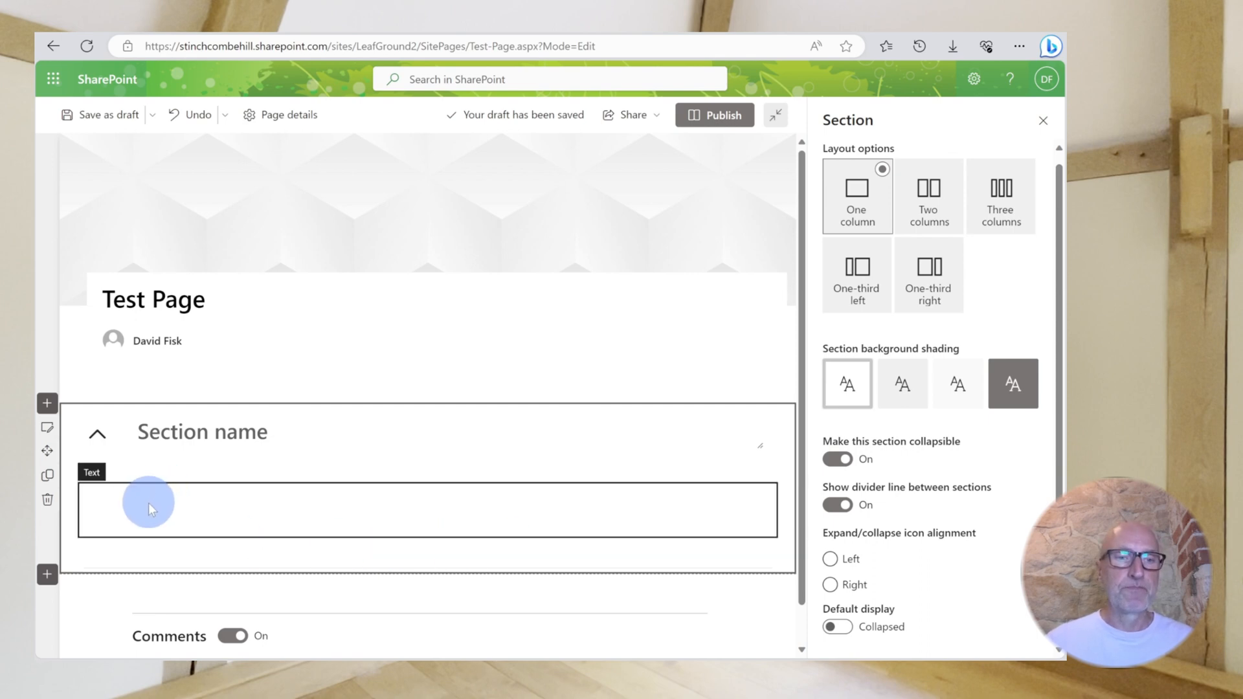
Step: Duplicate the collapsible section three times to make four sections, and close the section settings
click(45, 478)
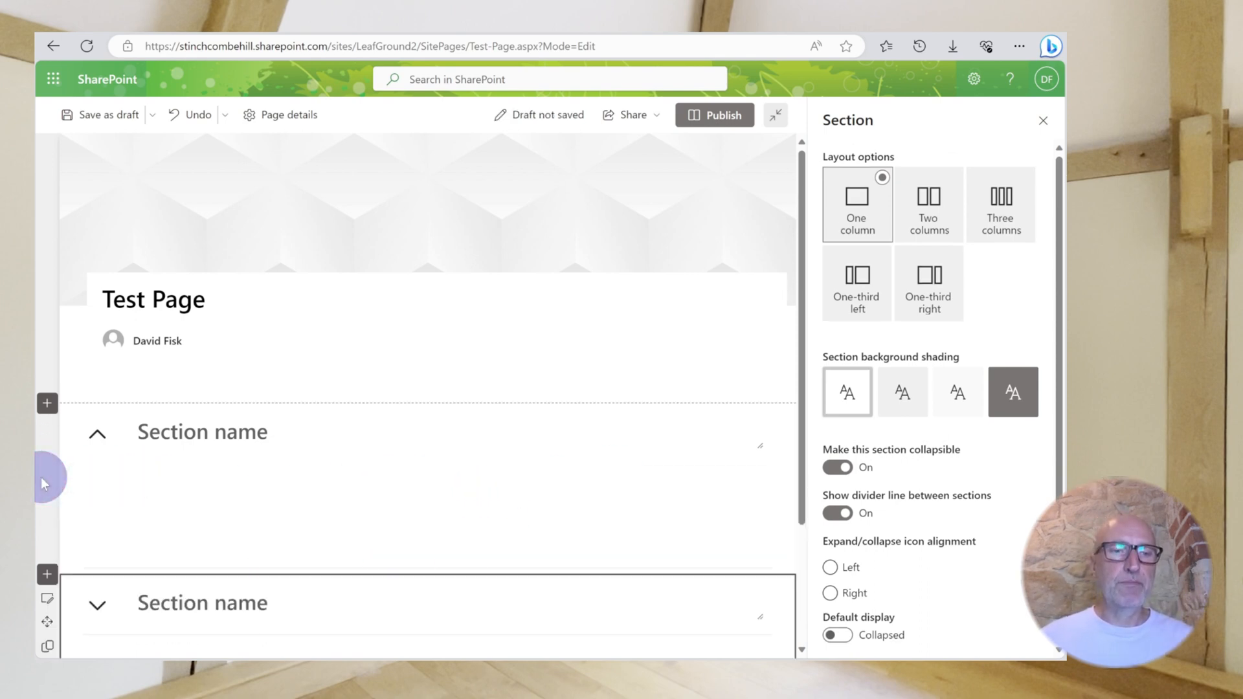
scroll(58, 537, down, 3)
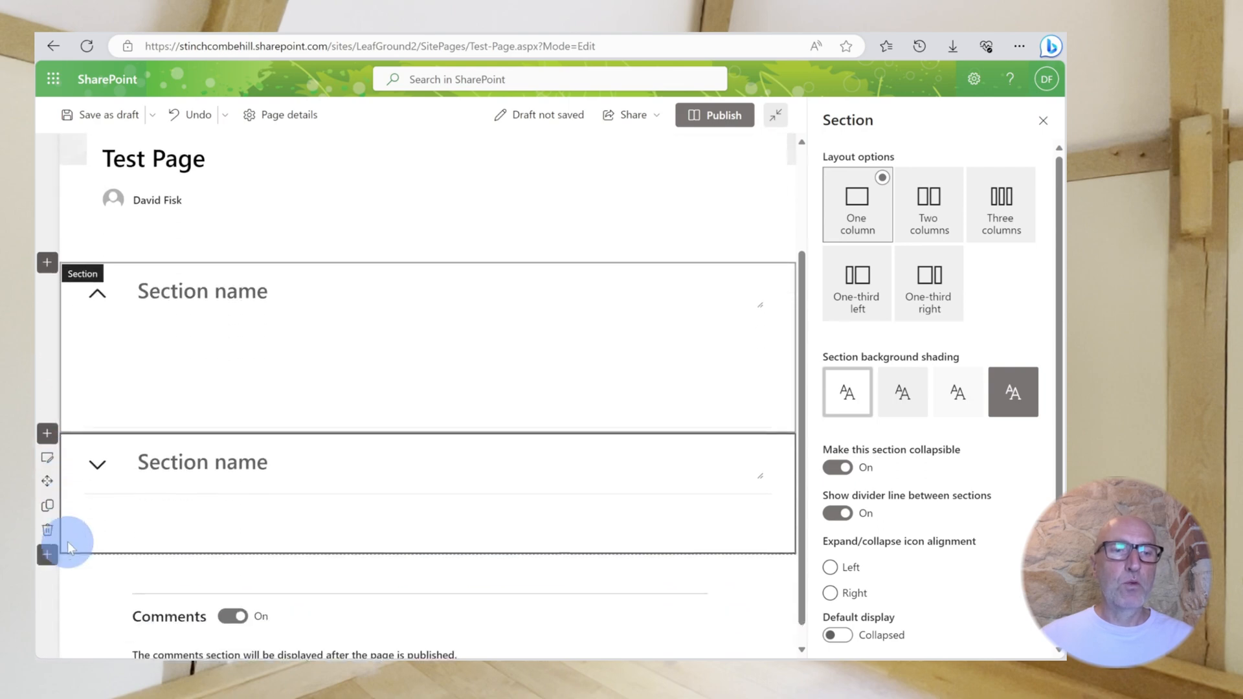
click(47, 492)
scroll(53, 487, down, 2)
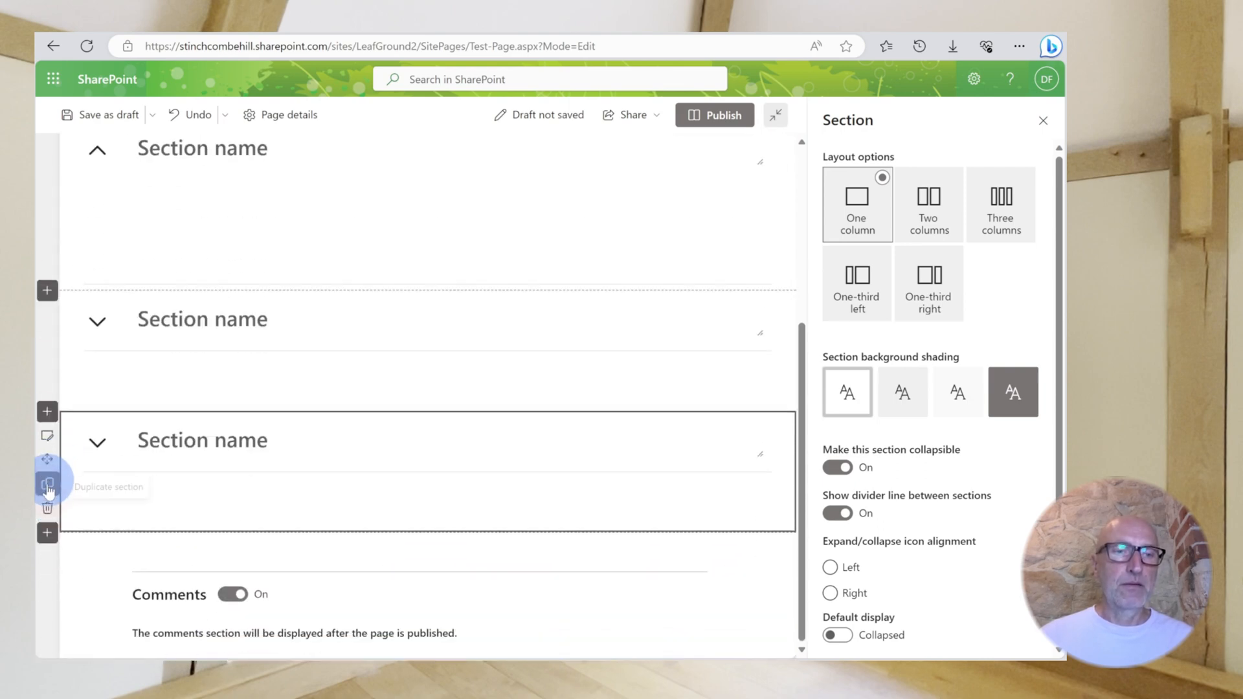
click(47, 487)
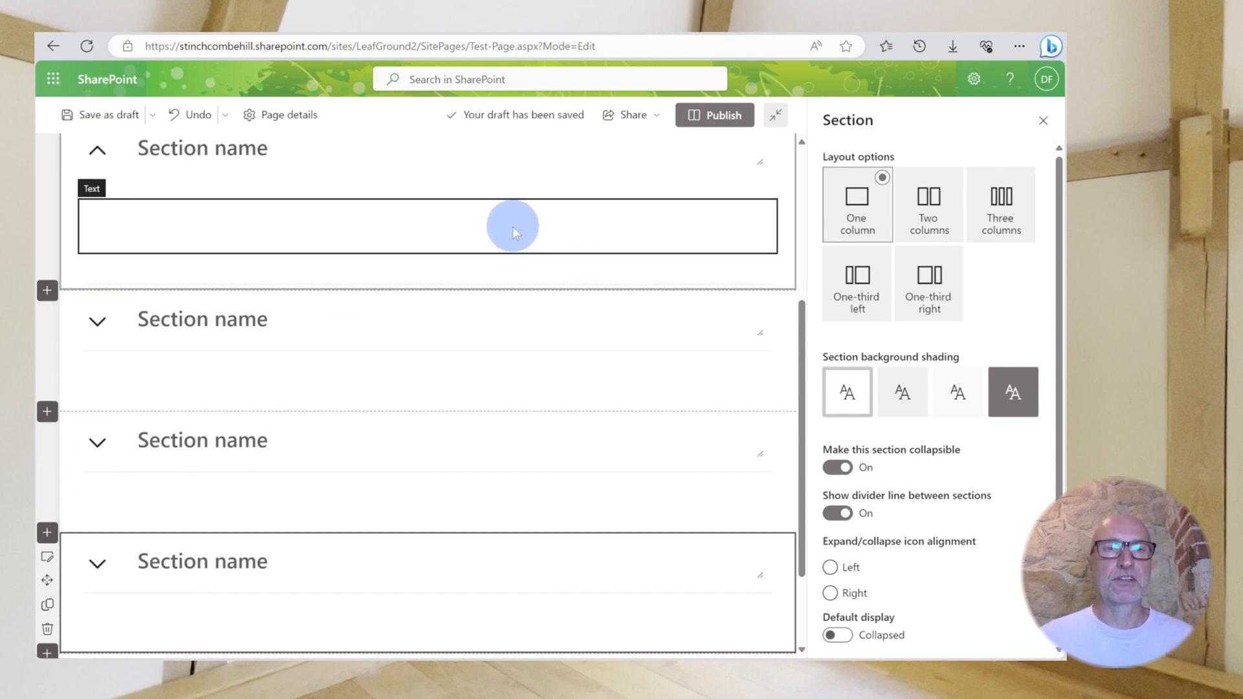
click(1044, 123)
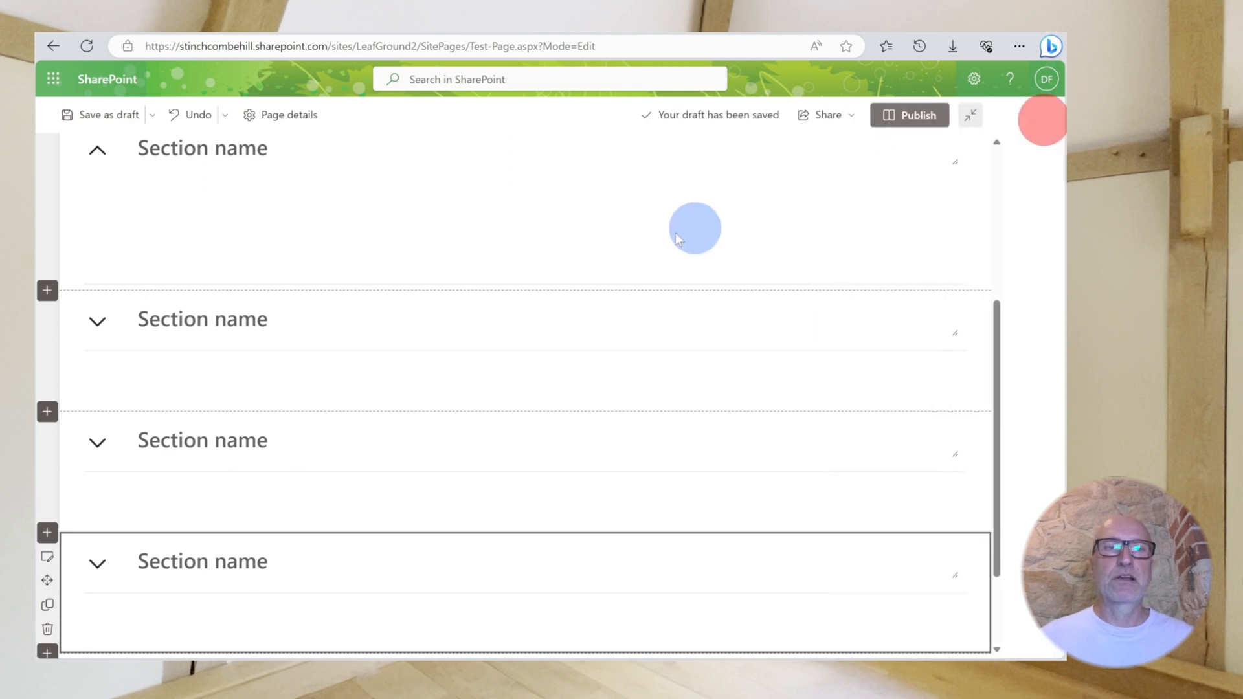
Step: Copy the headings and descriptions from resources.txt into the sections: Stainless Steel Garden Tools, Bird tables, Cacti and Troughs
scroll(283, 227, up, 3)
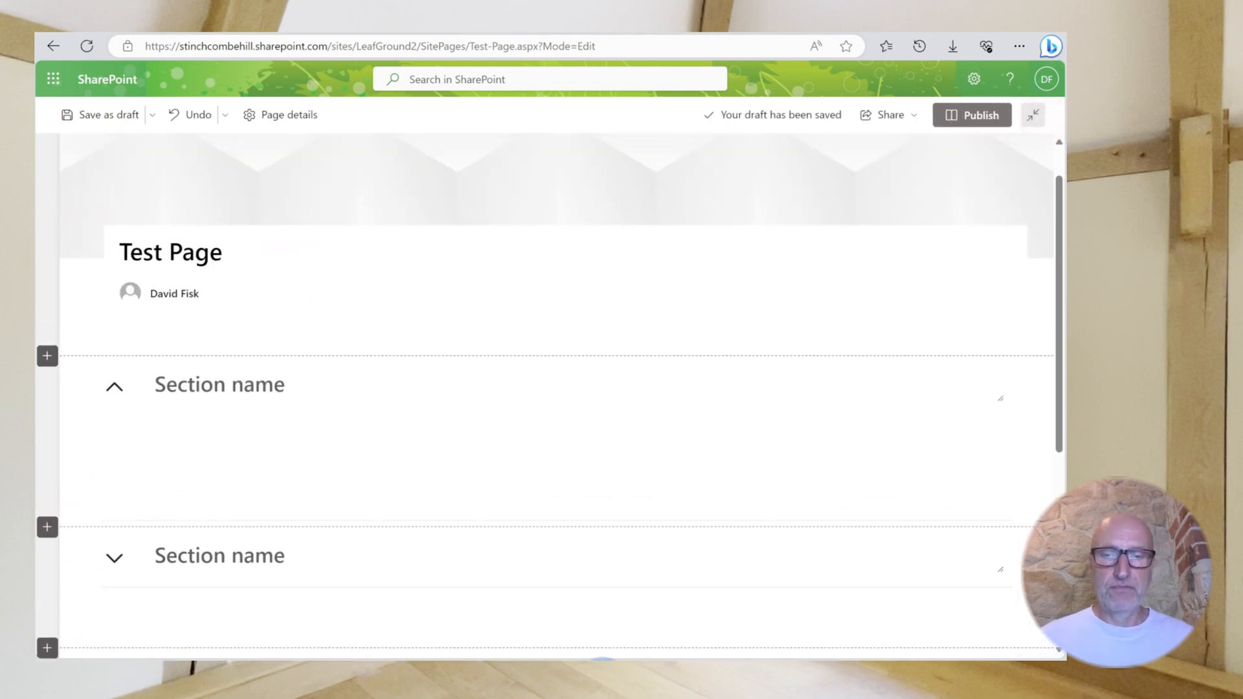
click(761, 659)
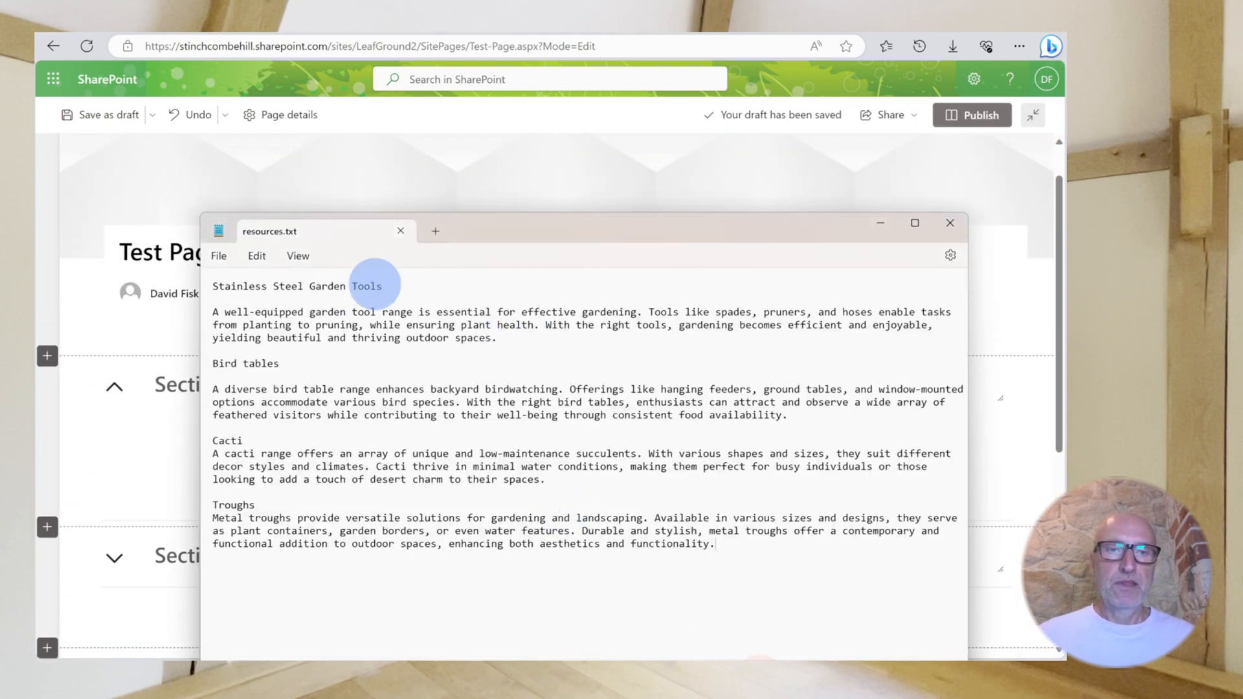
drag(383, 286, 222, 278)
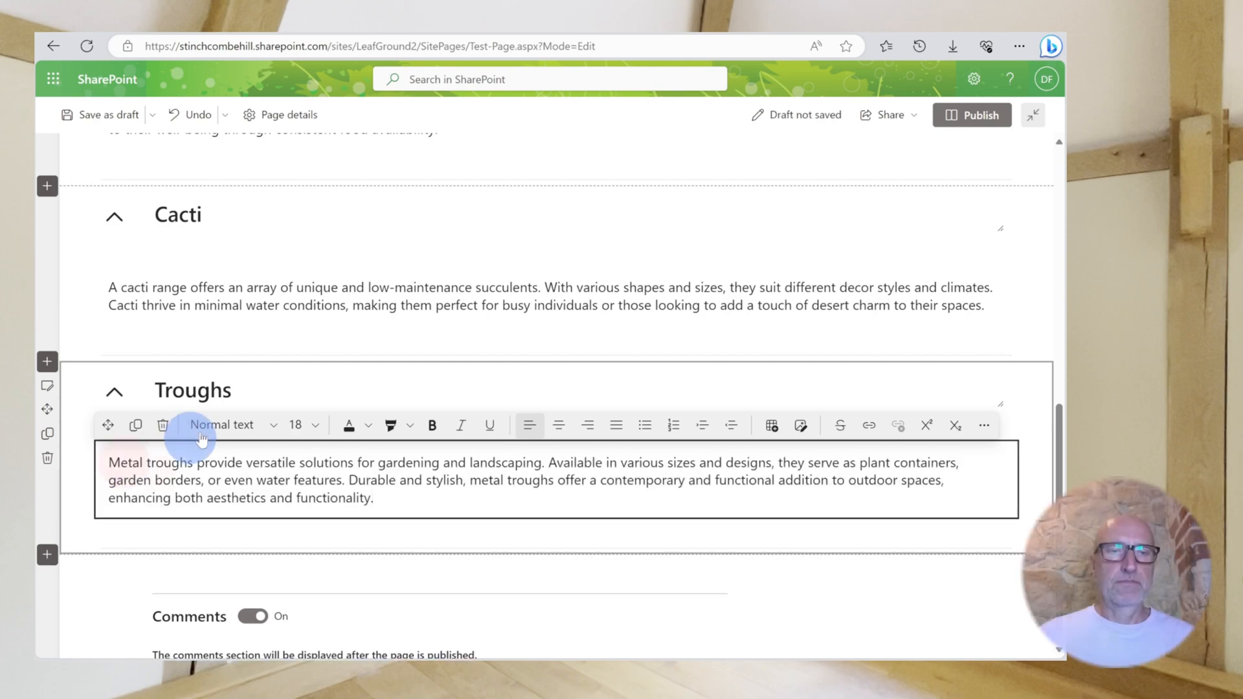
Step: Insert an image web part below the Stainless Steel Garden Tools text and upload the garden tools photo from the computer
scroll(194, 415, up, 10)
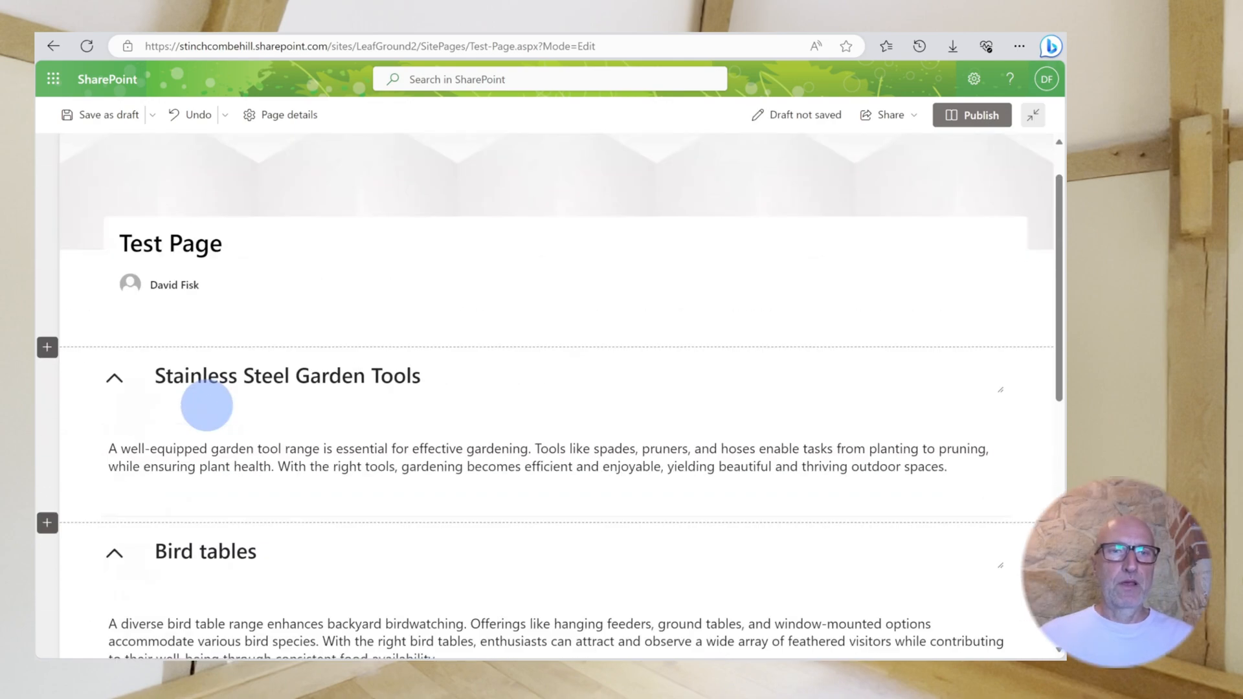
scroll(206, 405, up, 1)
click(151, 524)
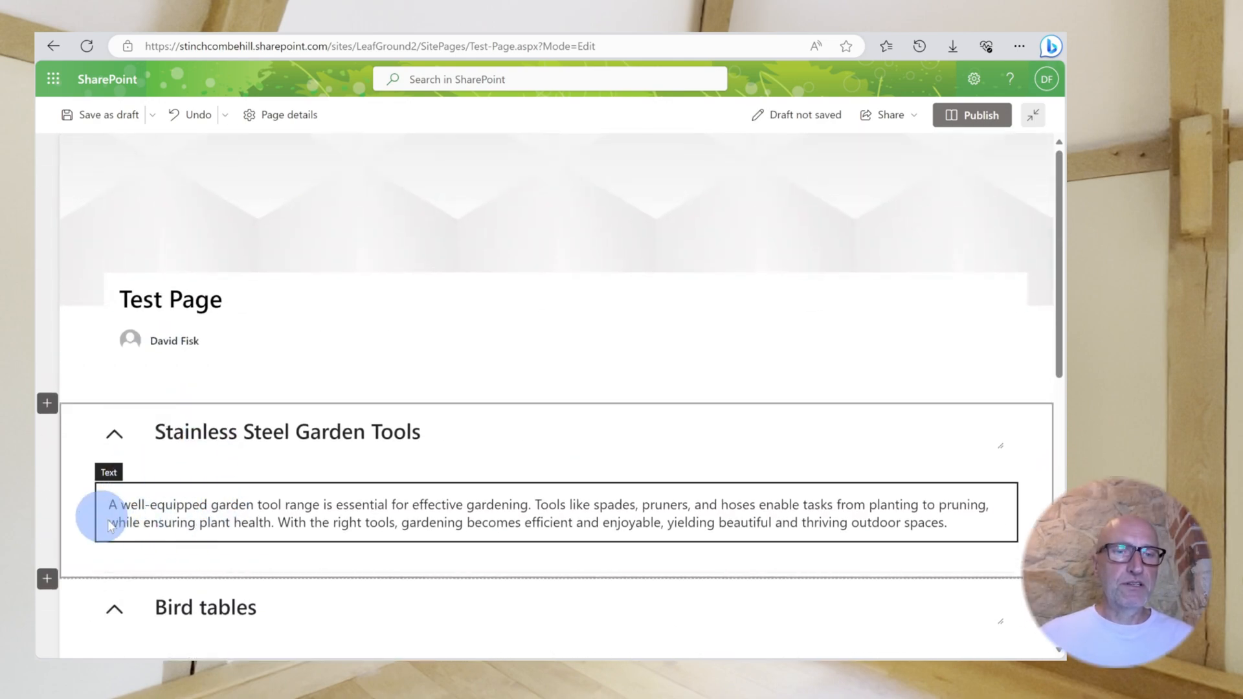
scroll(174, 482, down, 1)
click(155, 448)
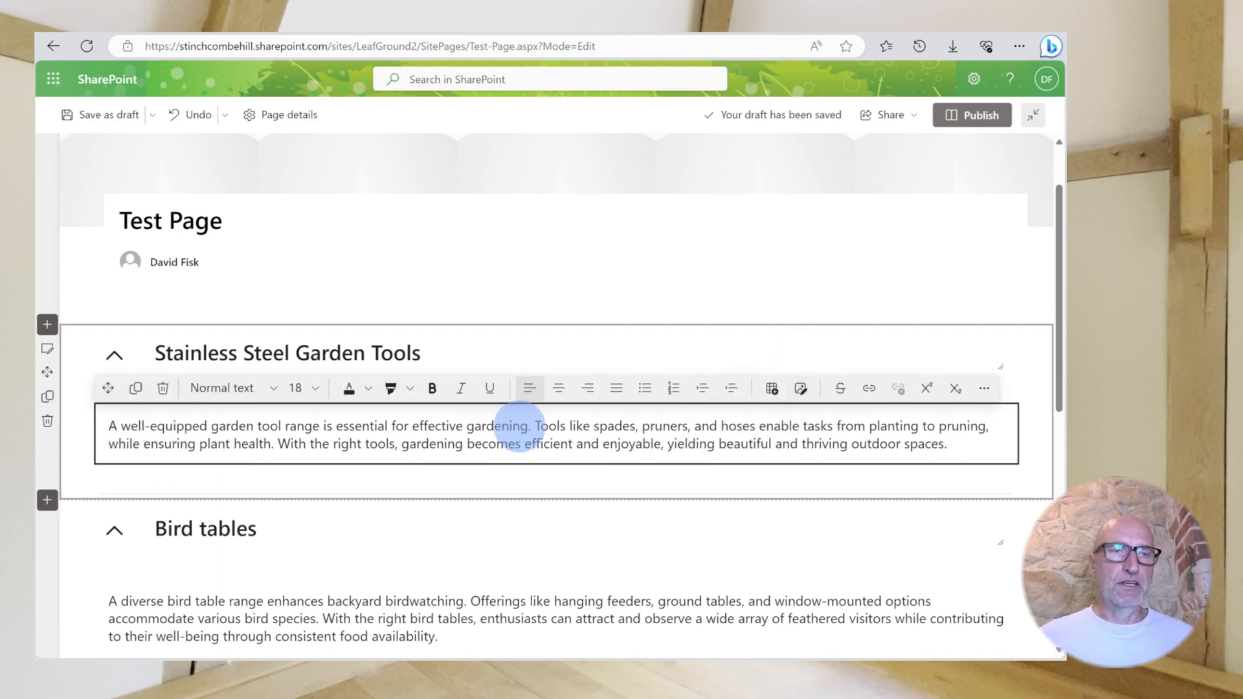
mouse_move(222, 477)
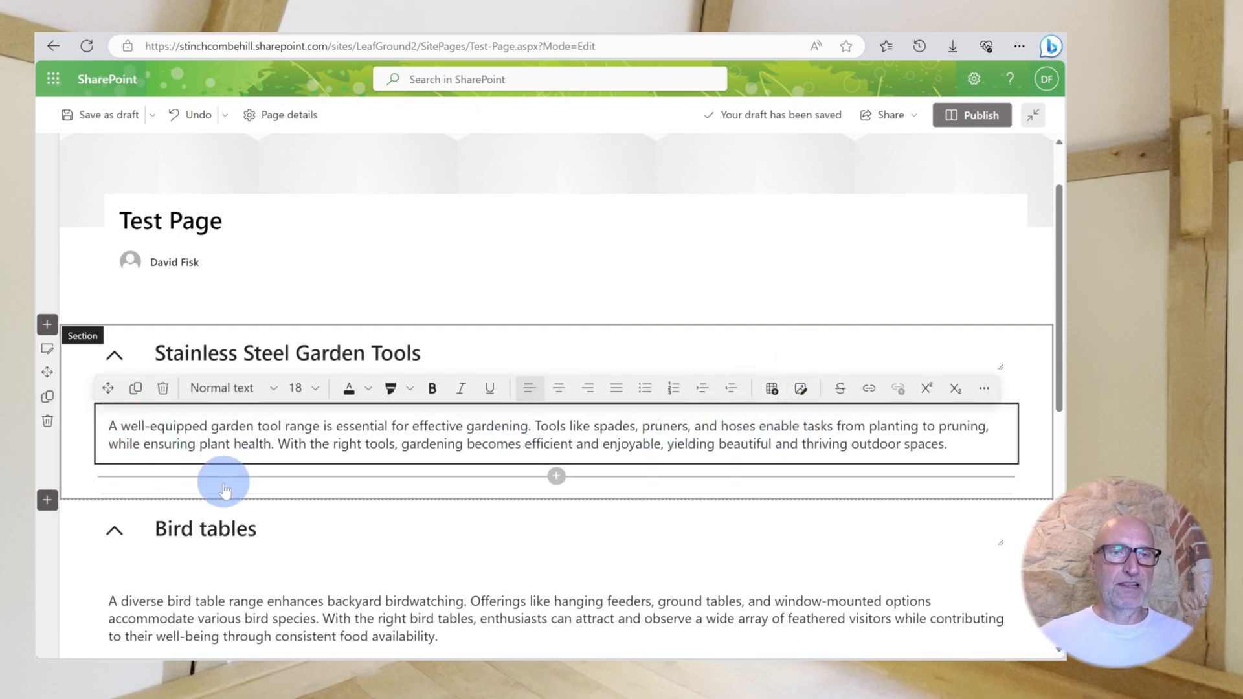
click(558, 477)
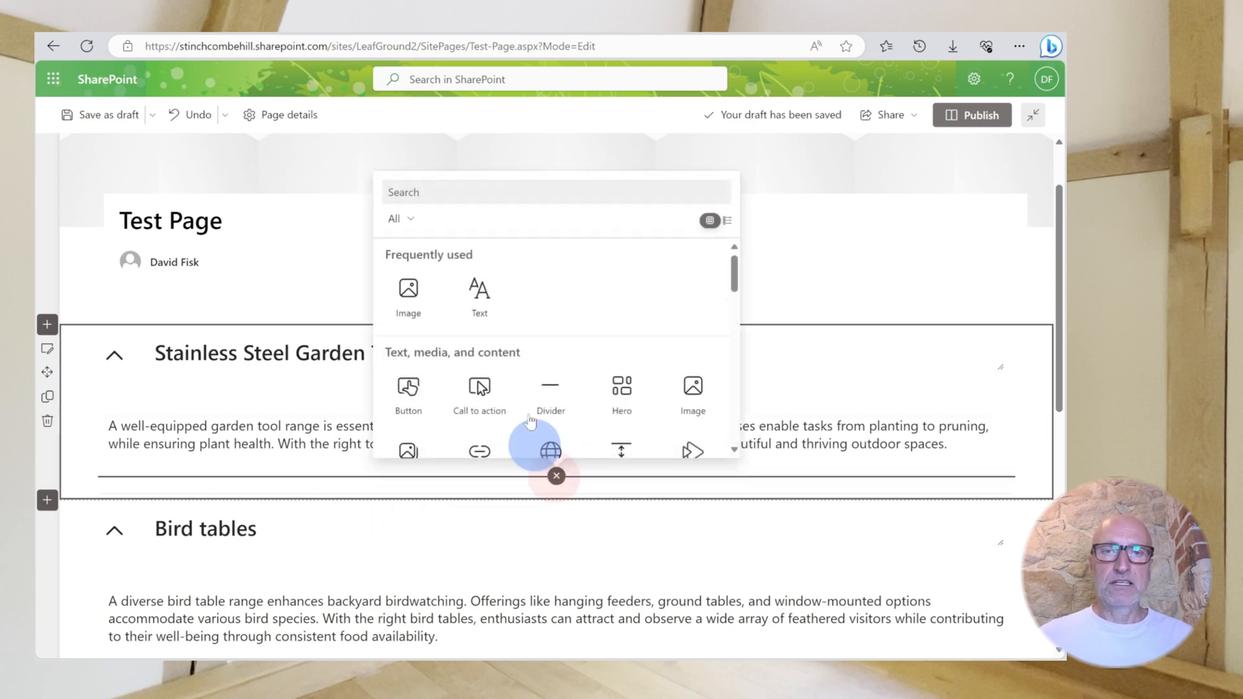
click(408, 295)
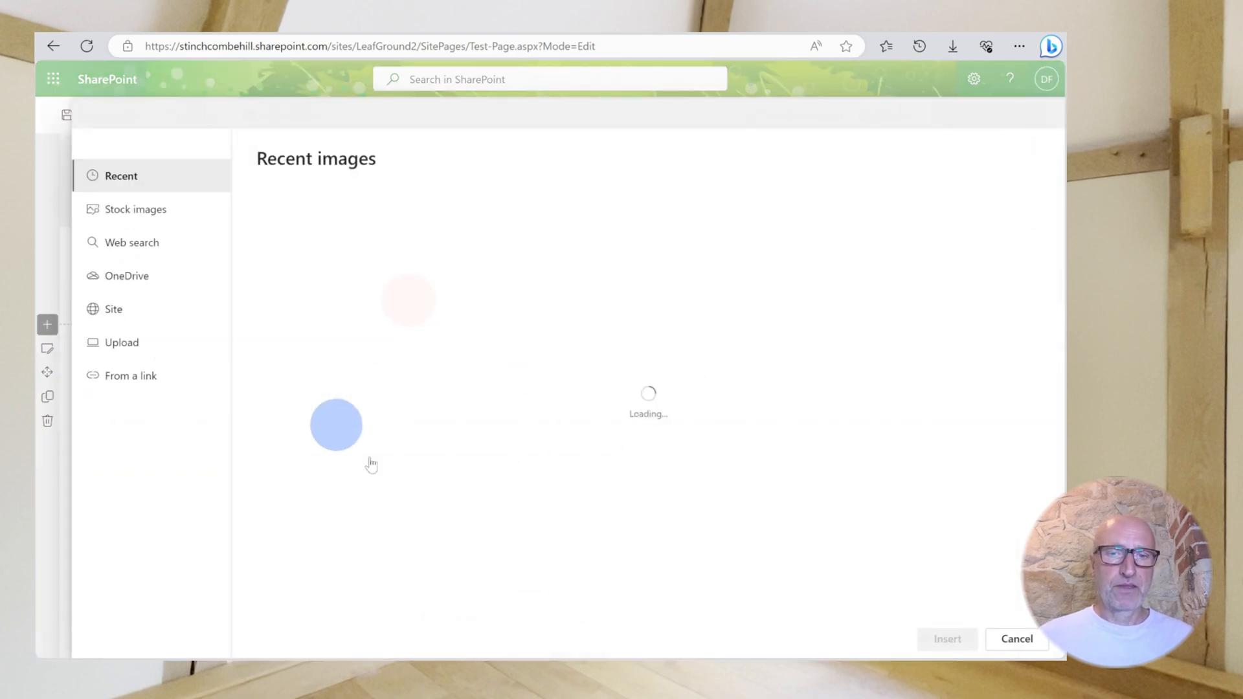
click(128, 363)
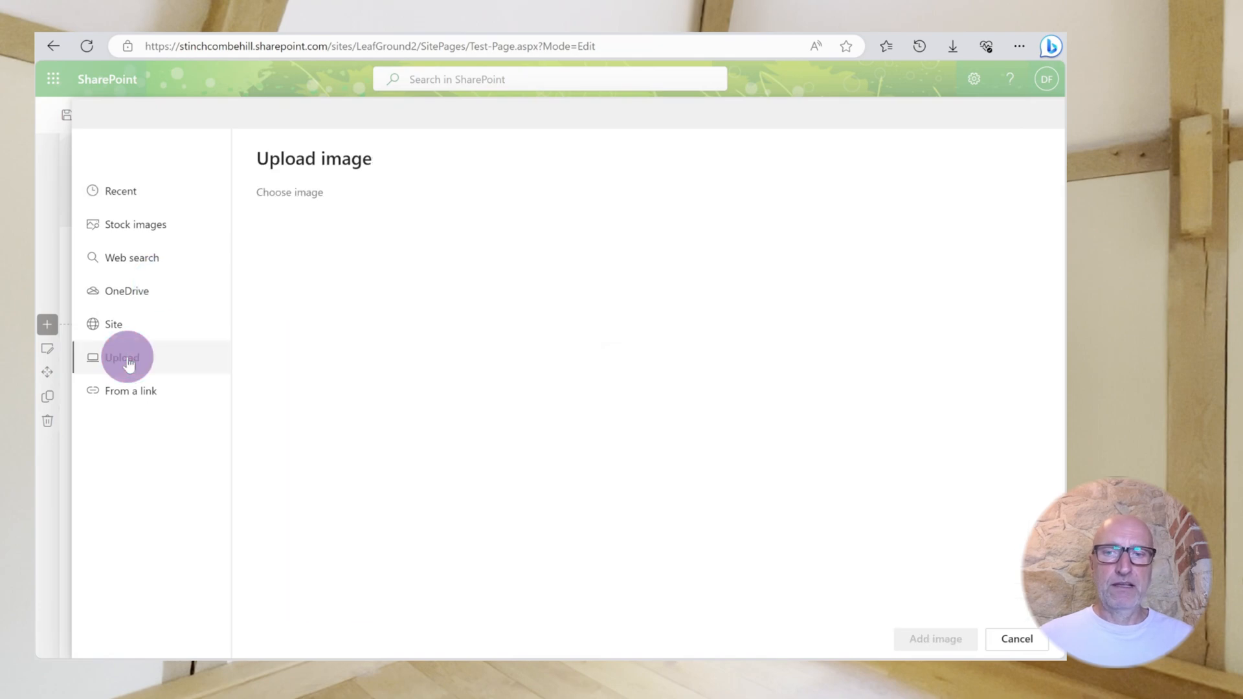
click(317, 232)
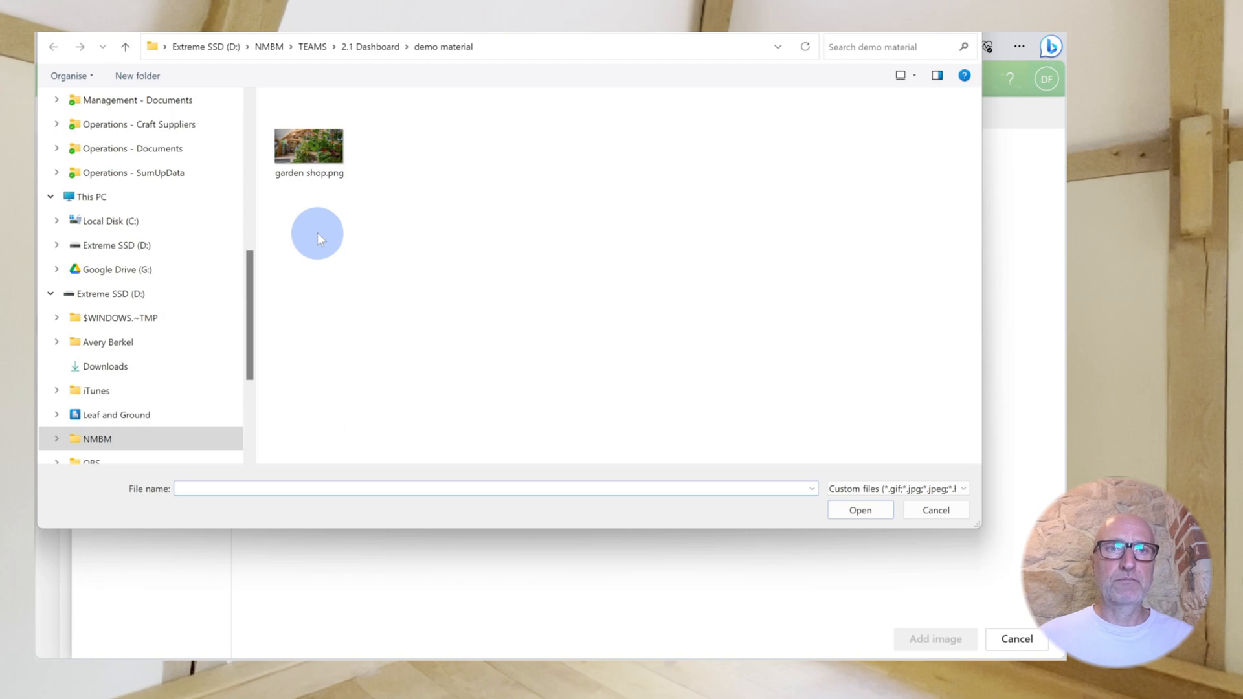
click(152, 48)
click(125, 50)
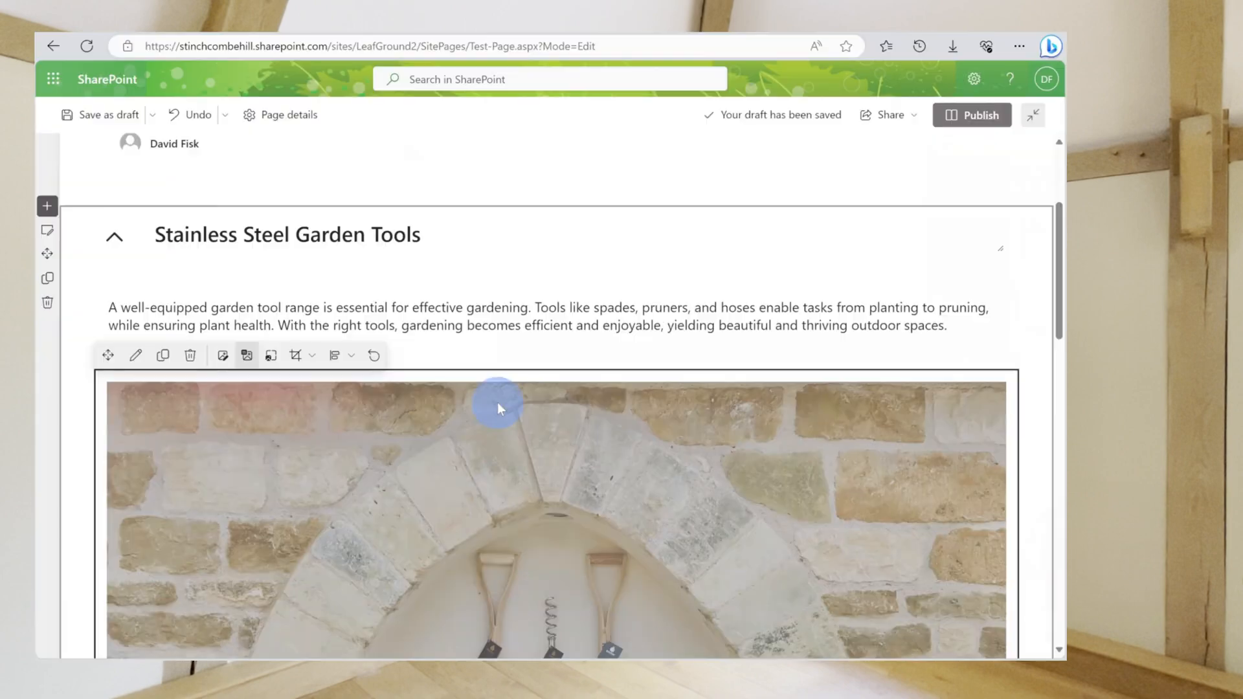
Step: Insert an image web part with a terracotta pots photo below the text in the Cacti section
scroll(490, 391, down, 4)
scroll(433, 483, down, 12)
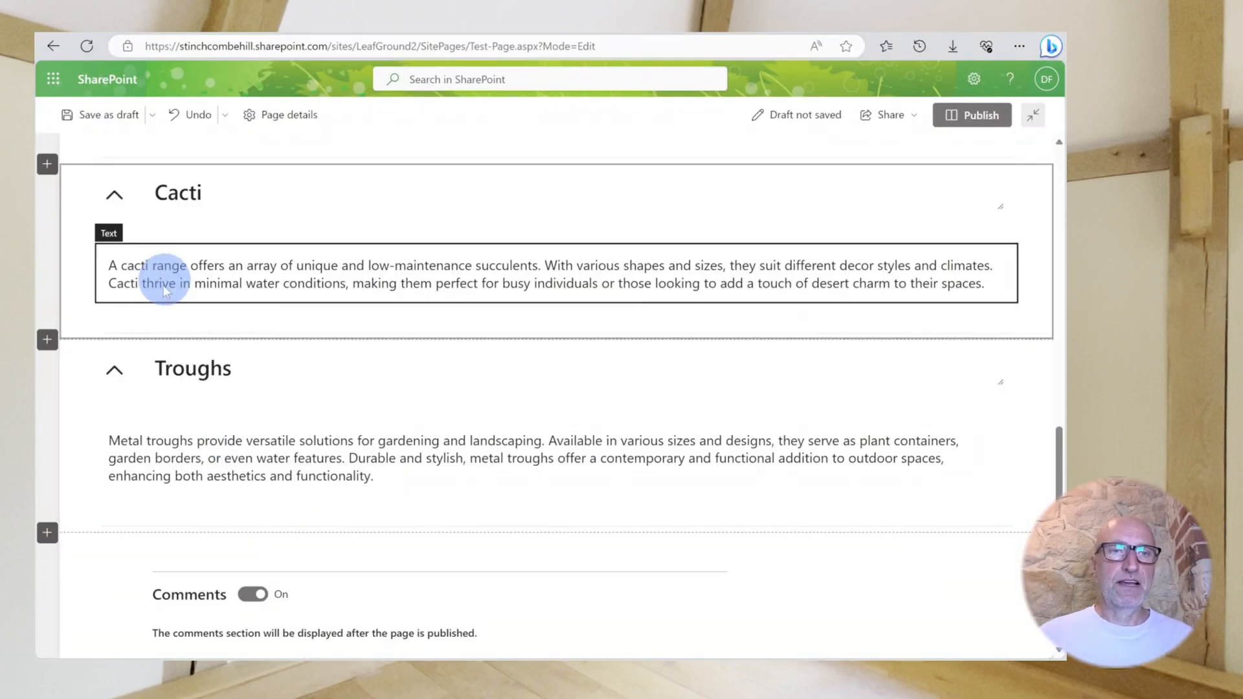
scroll(453, 327, up, 8)
scroll(546, 414, down, 5)
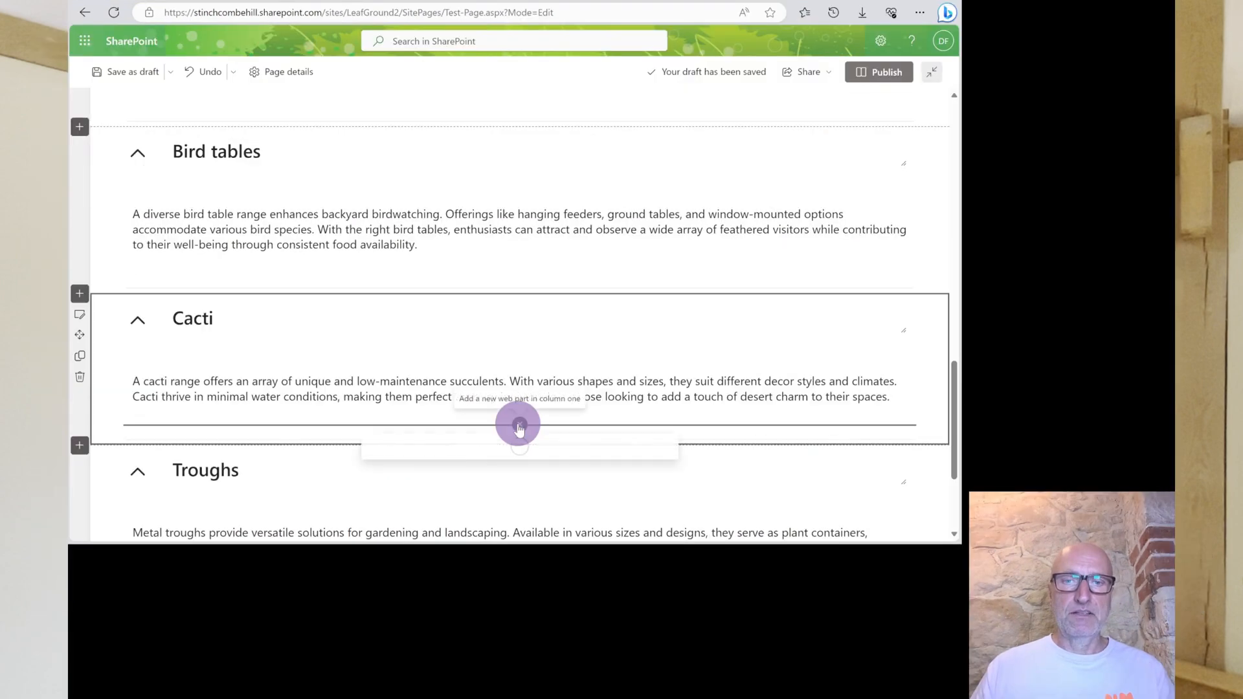
click(520, 425)
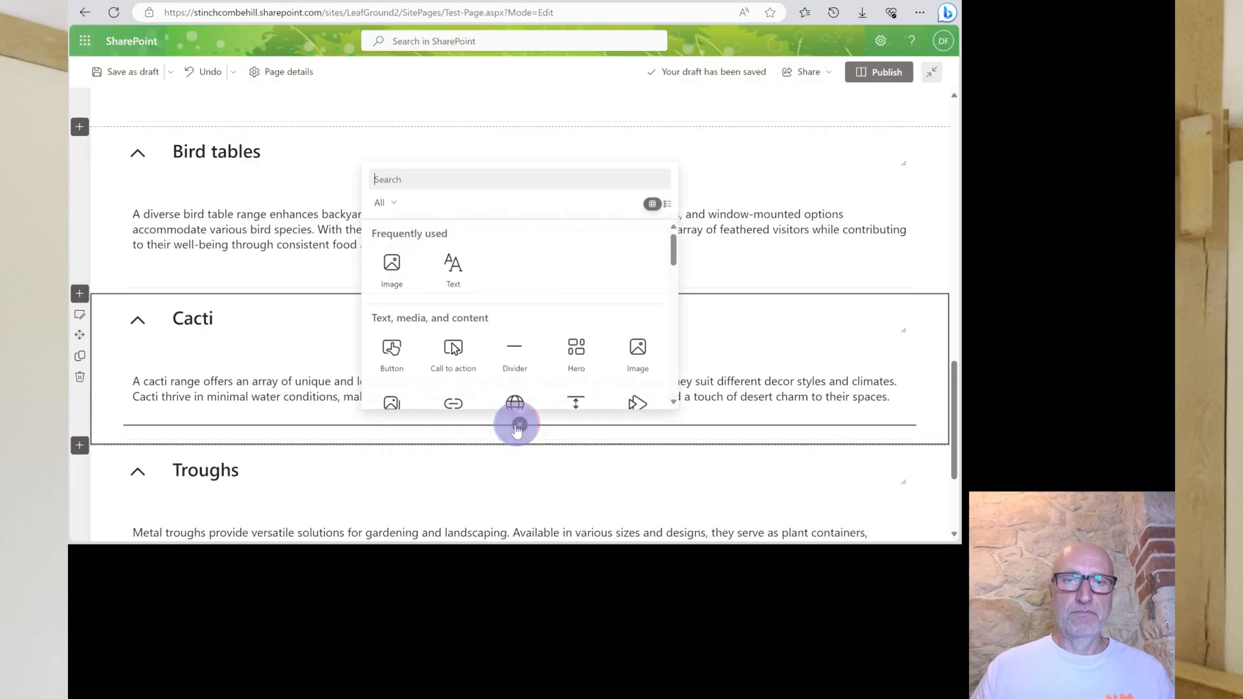
click(392, 266)
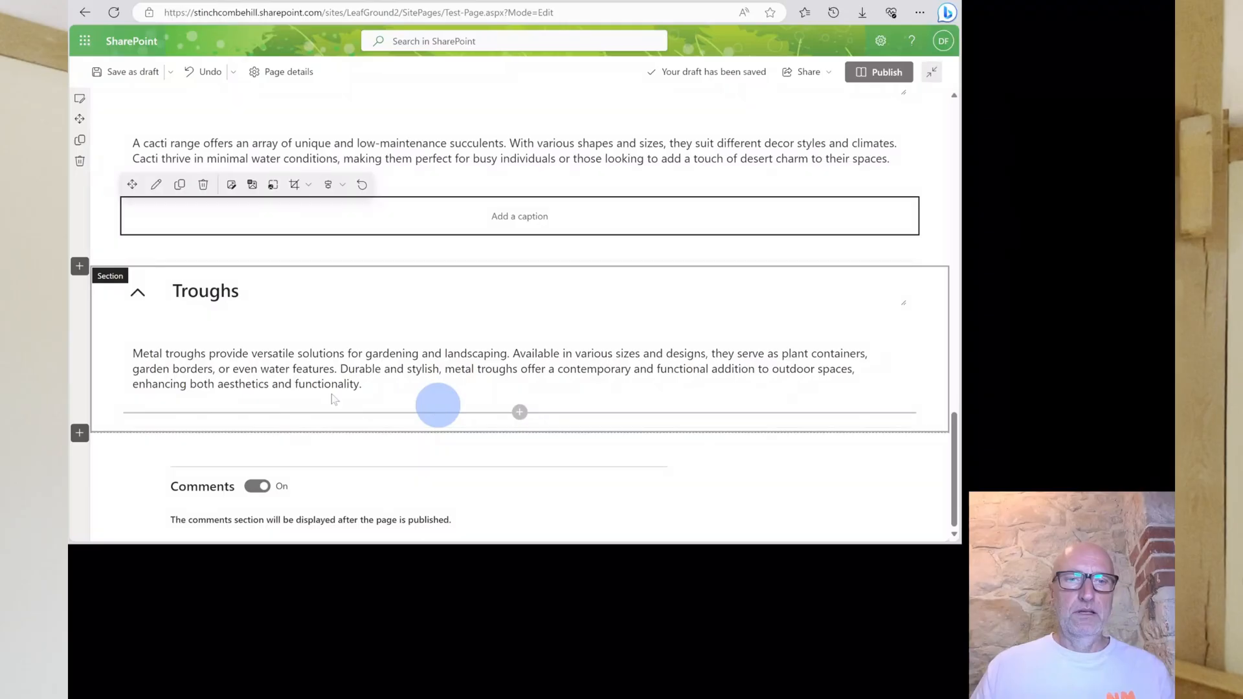
click(277, 352)
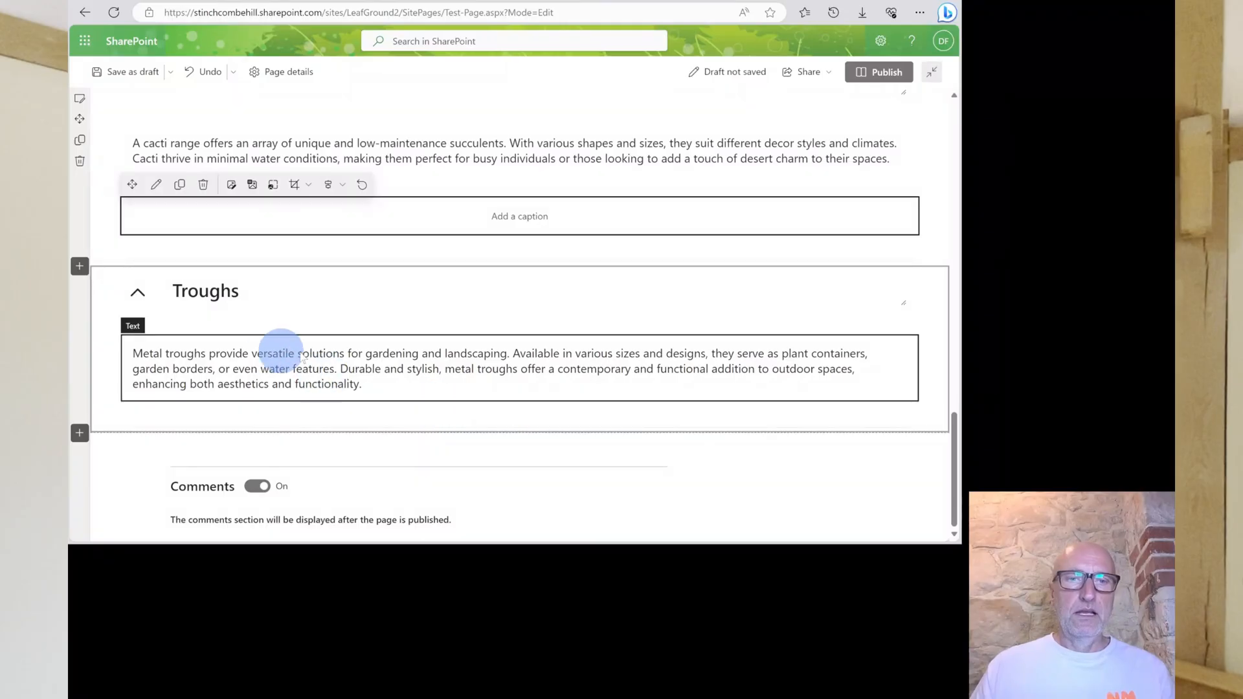
scroll(497, 382, down, 4)
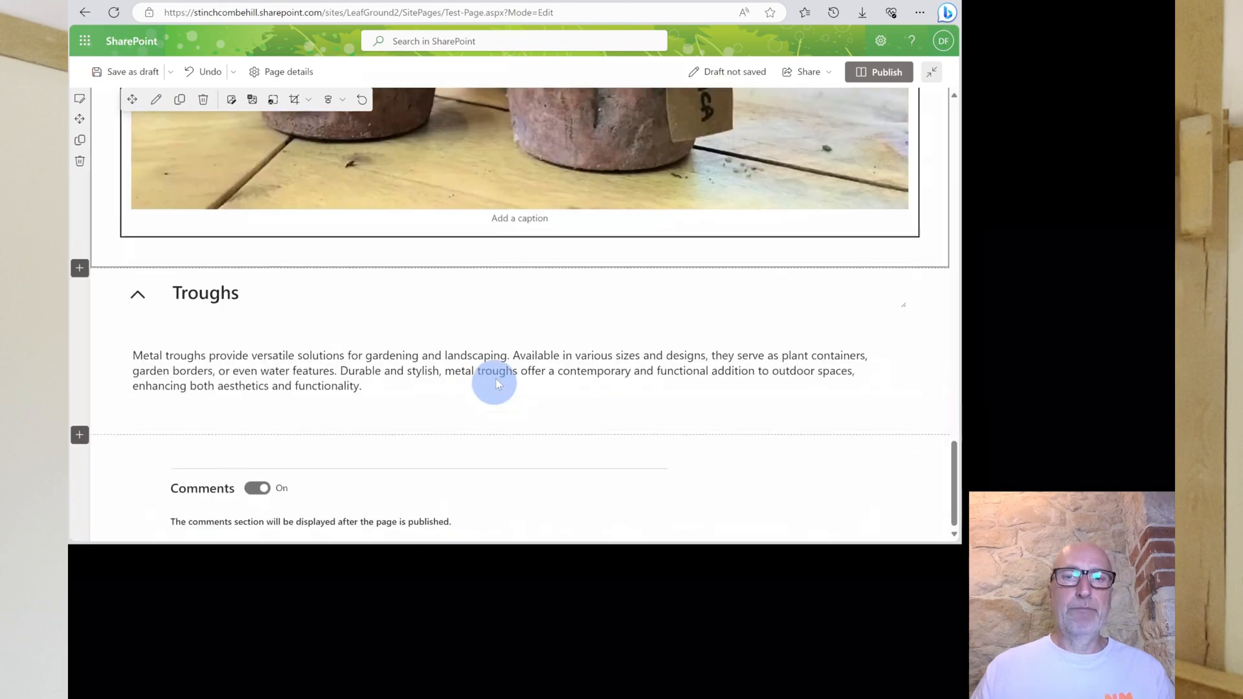
Step: Insert an inline image of the planted metal trough after the first sentence of the Troughs text
click(516, 360)
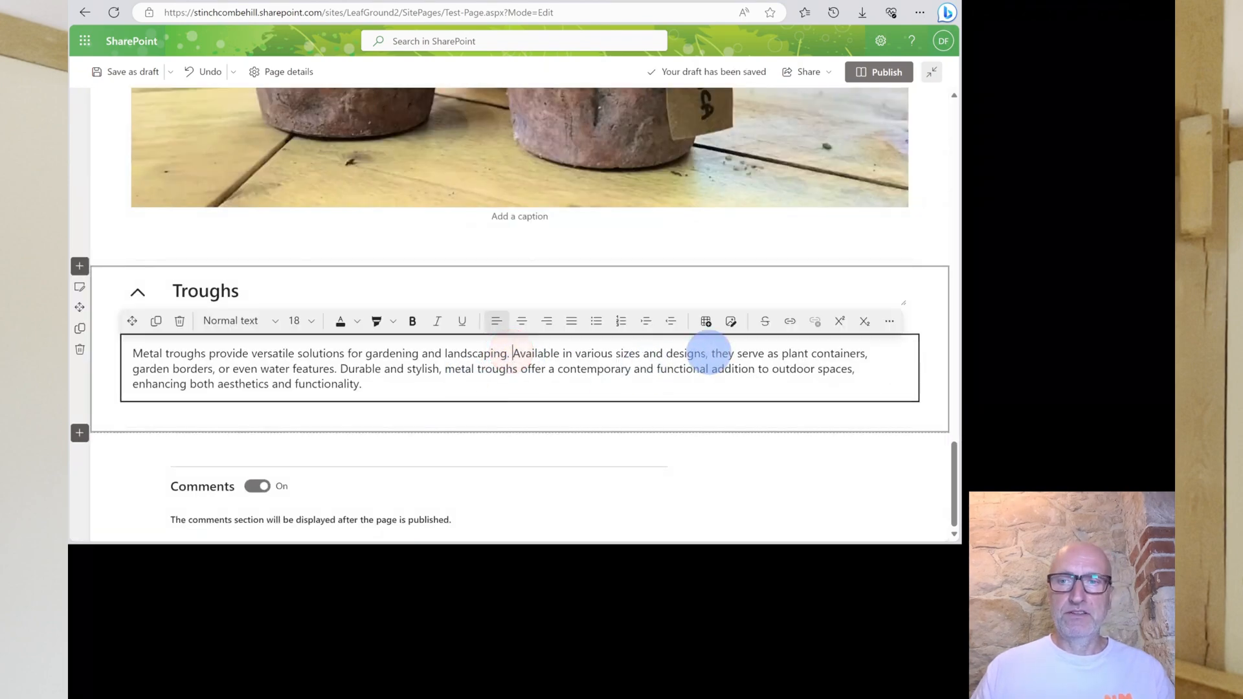
click(730, 324)
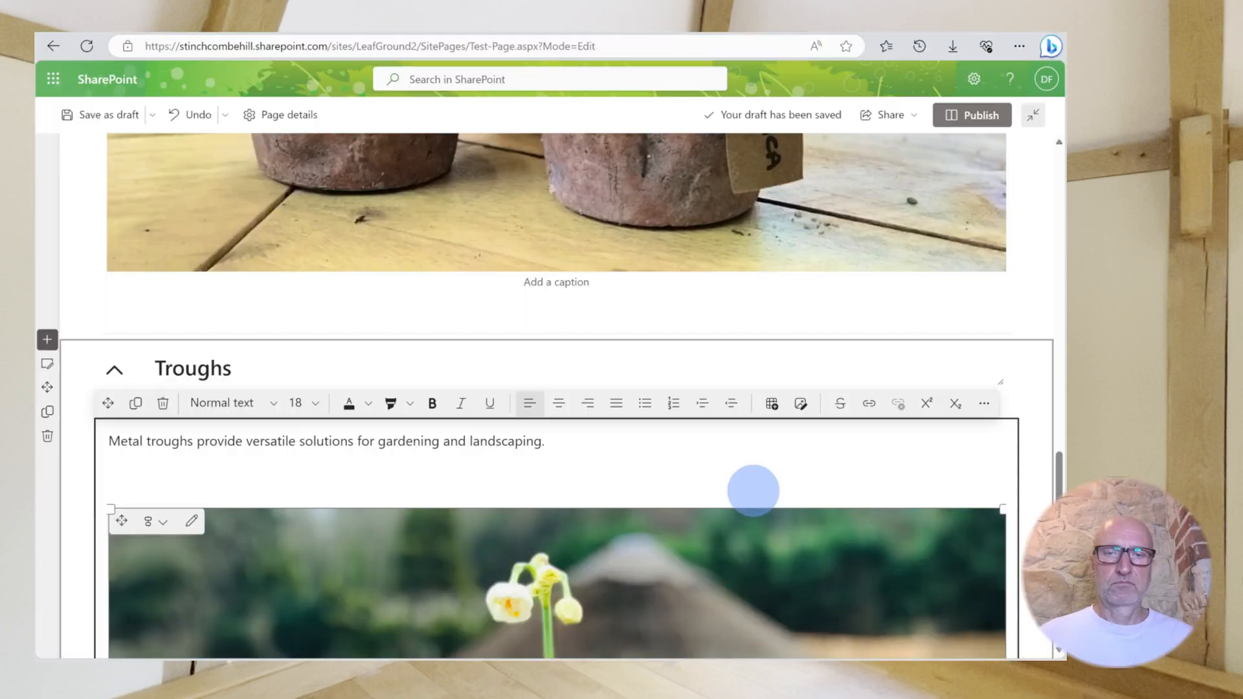
scroll(758, 490, down, 10)
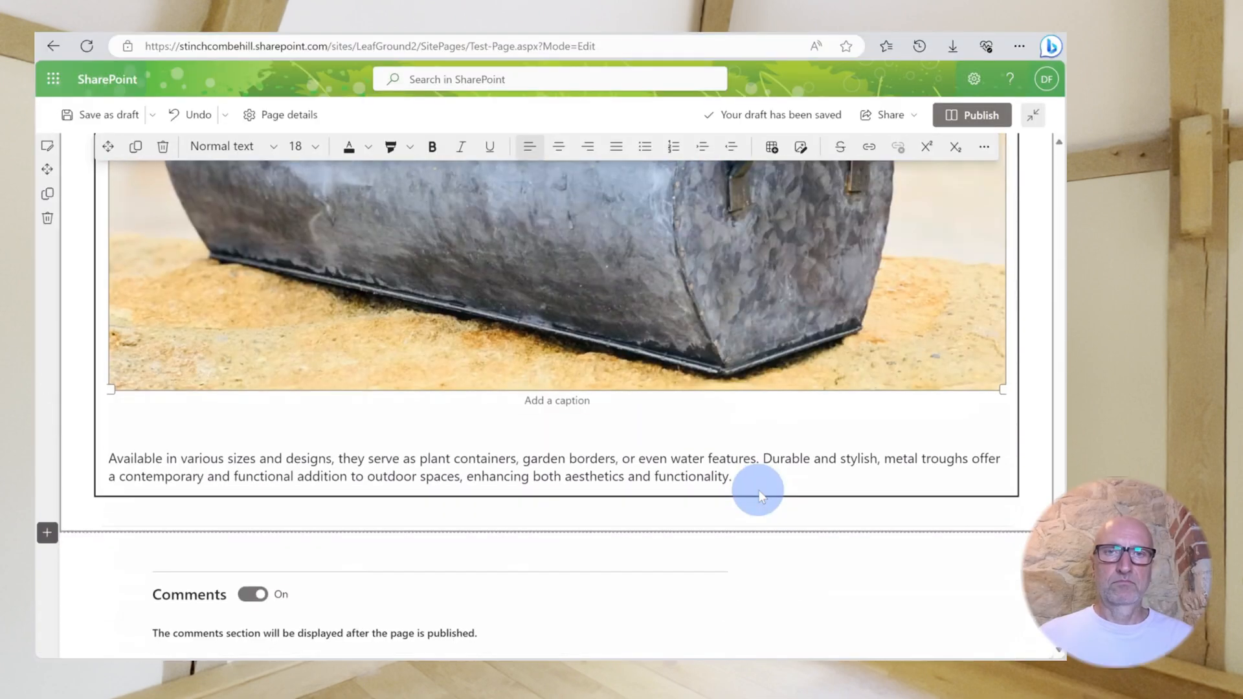
scroll(758, 492, up, 10)
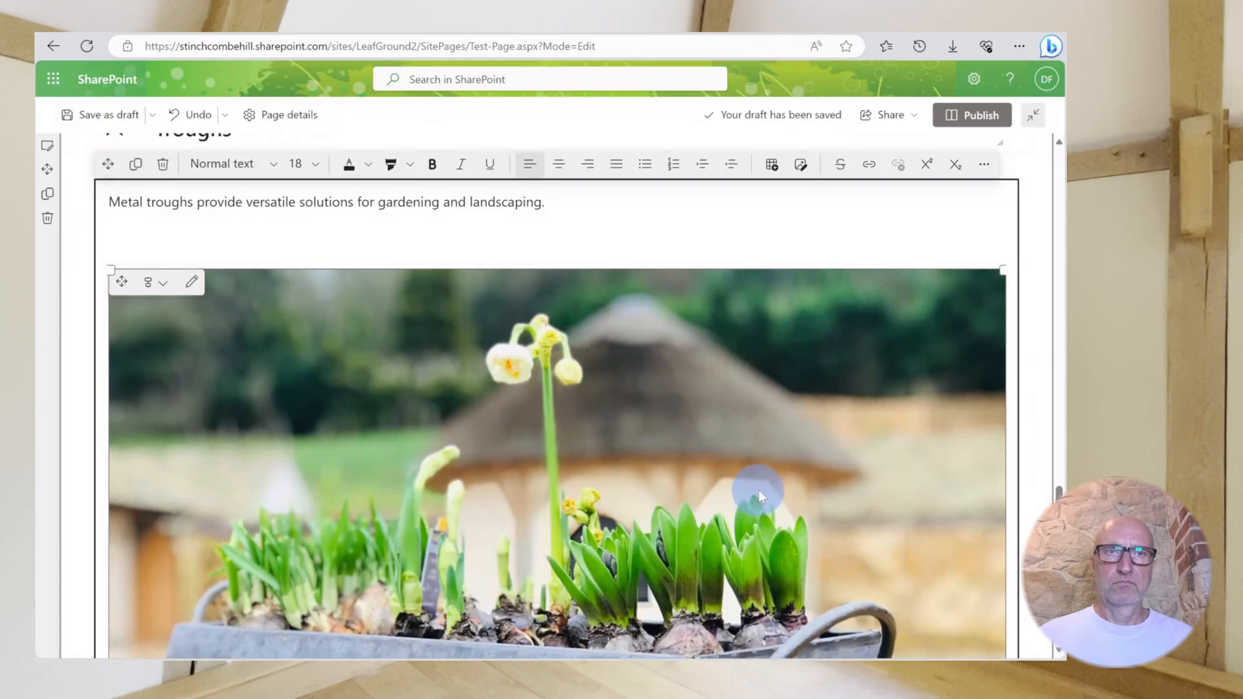
Step: Publish the page, add it to the site navigation, and close the promotion options
scroll(758, 489, up, 15)
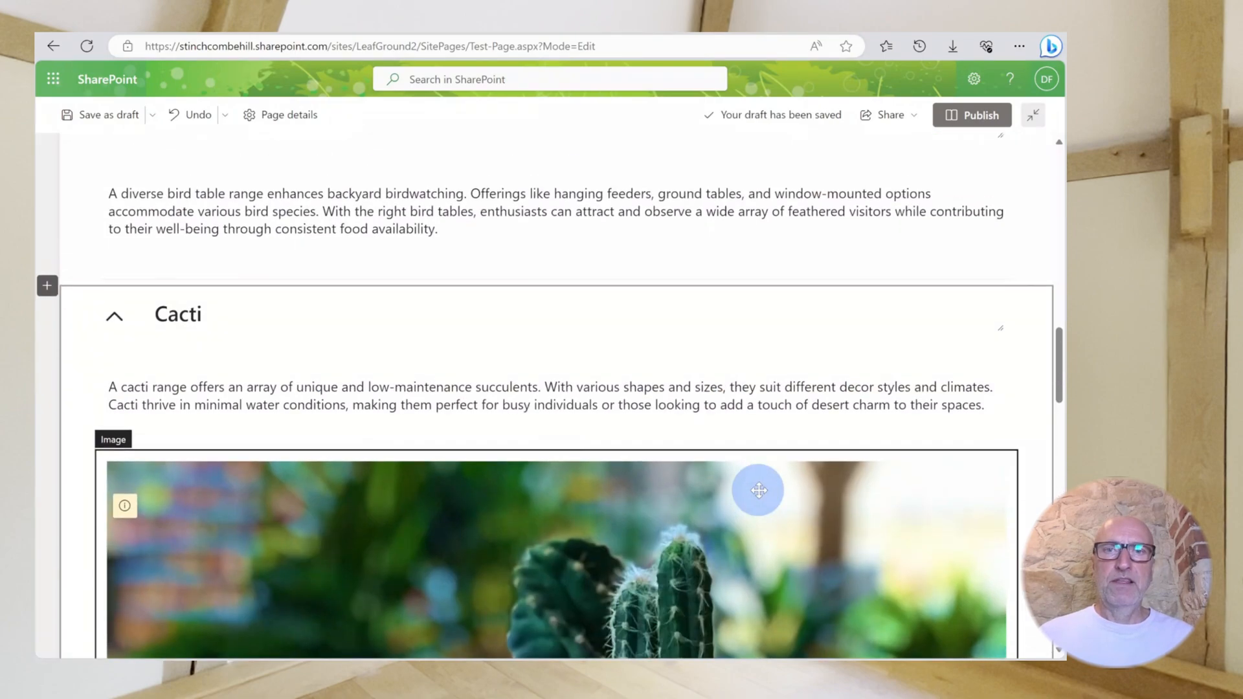
scroll(759, 490, up, 15)
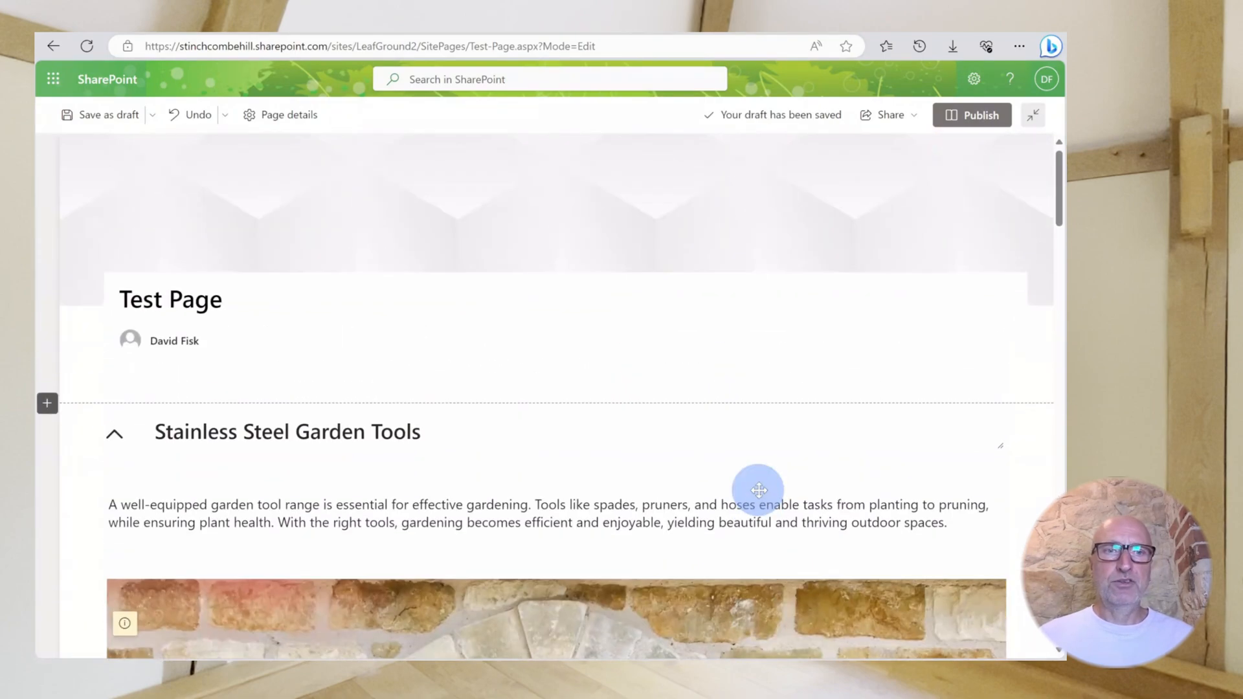
click(981, 116)
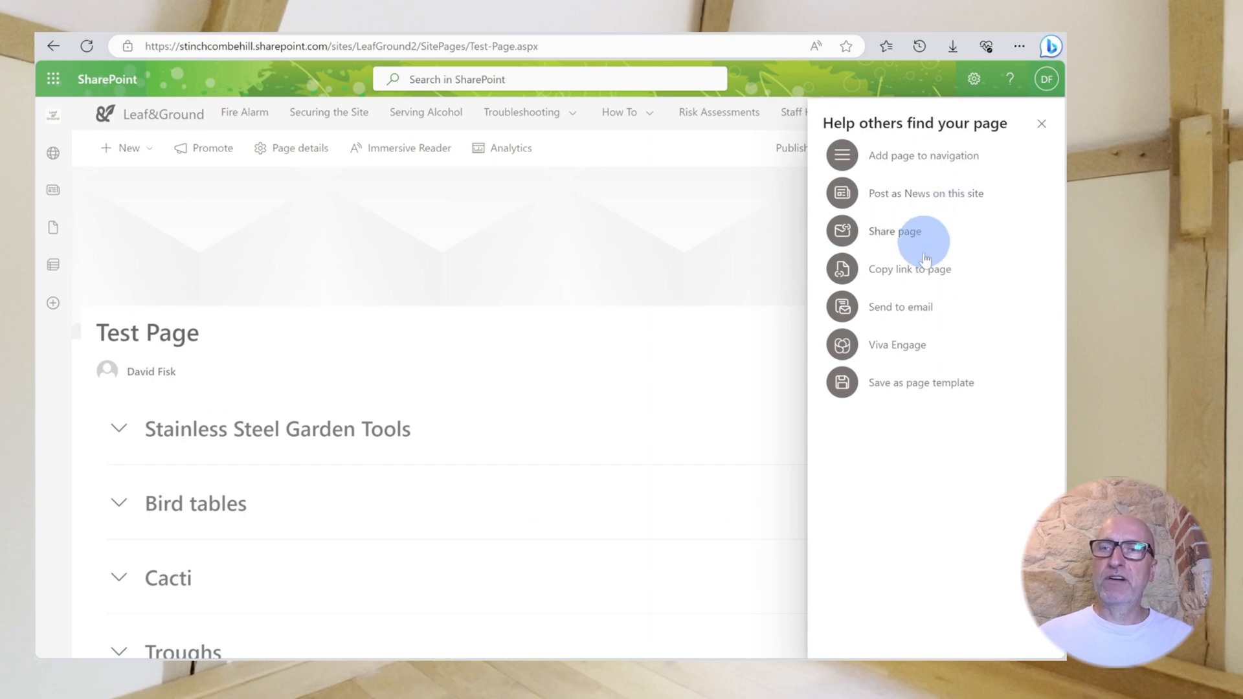
click(907, 165)
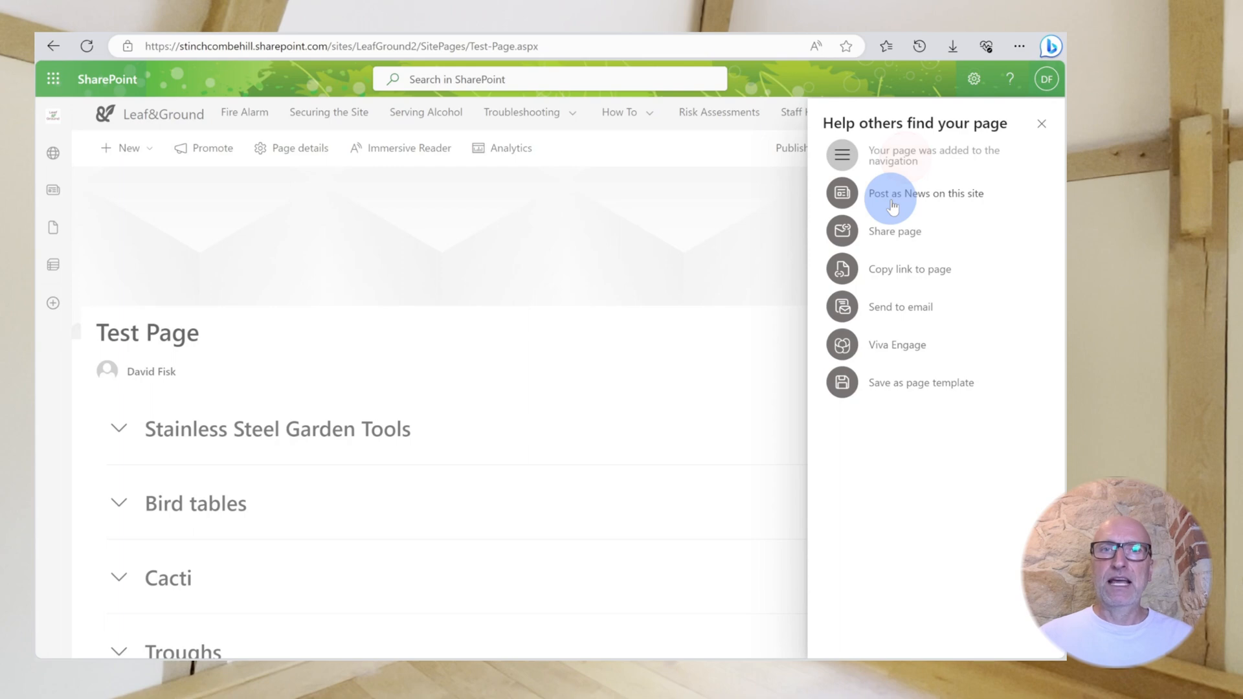
click(1041, 135)
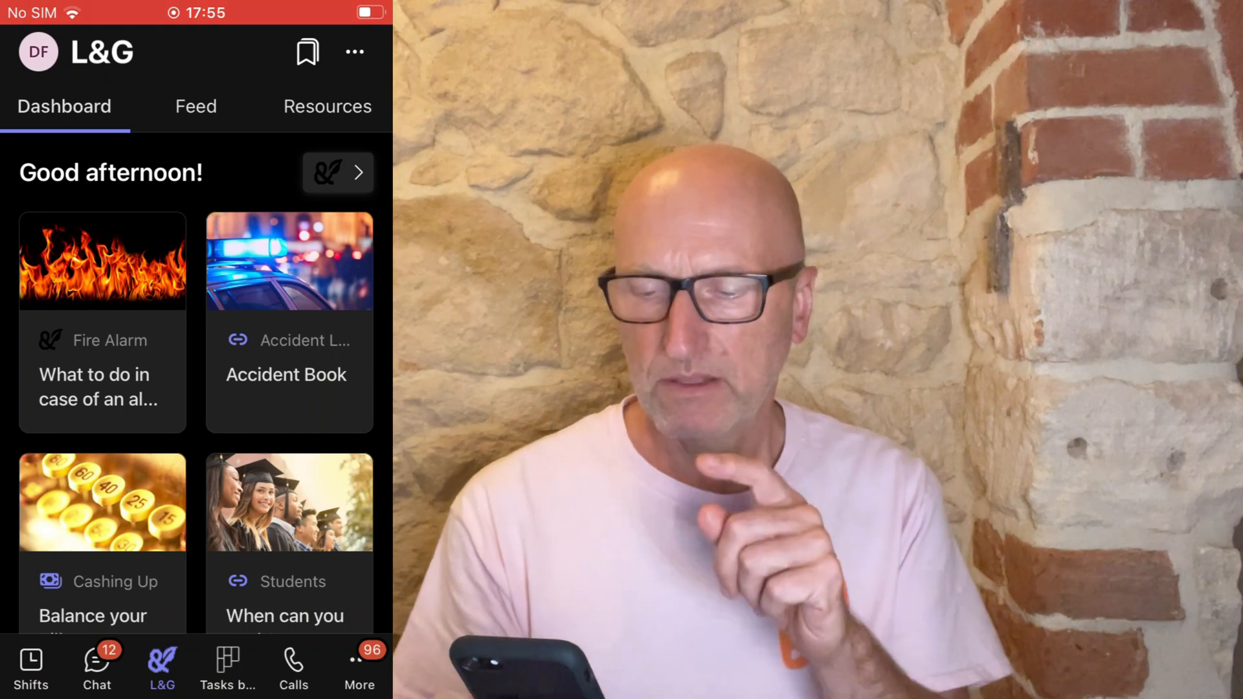
Step: Switch to the Teams mobile app, open Test Page from the L&G resources, and review its collapsed sections
click(327, 106)
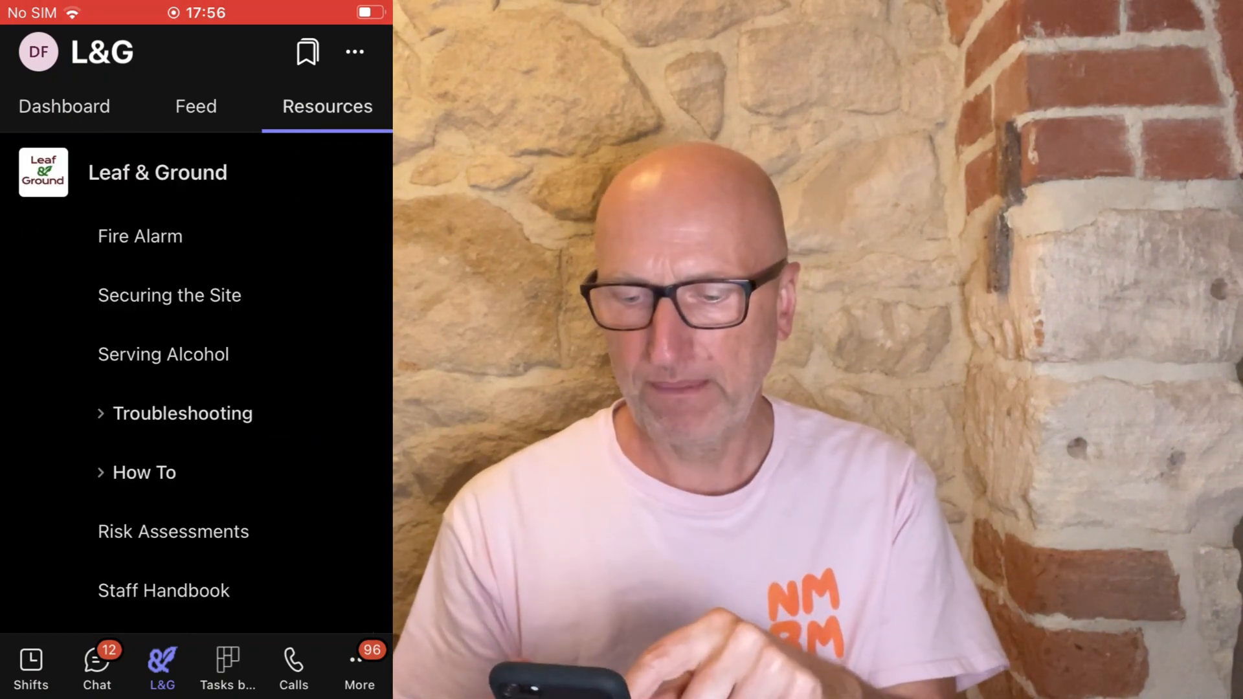
scroll(194, 382, down, 3)
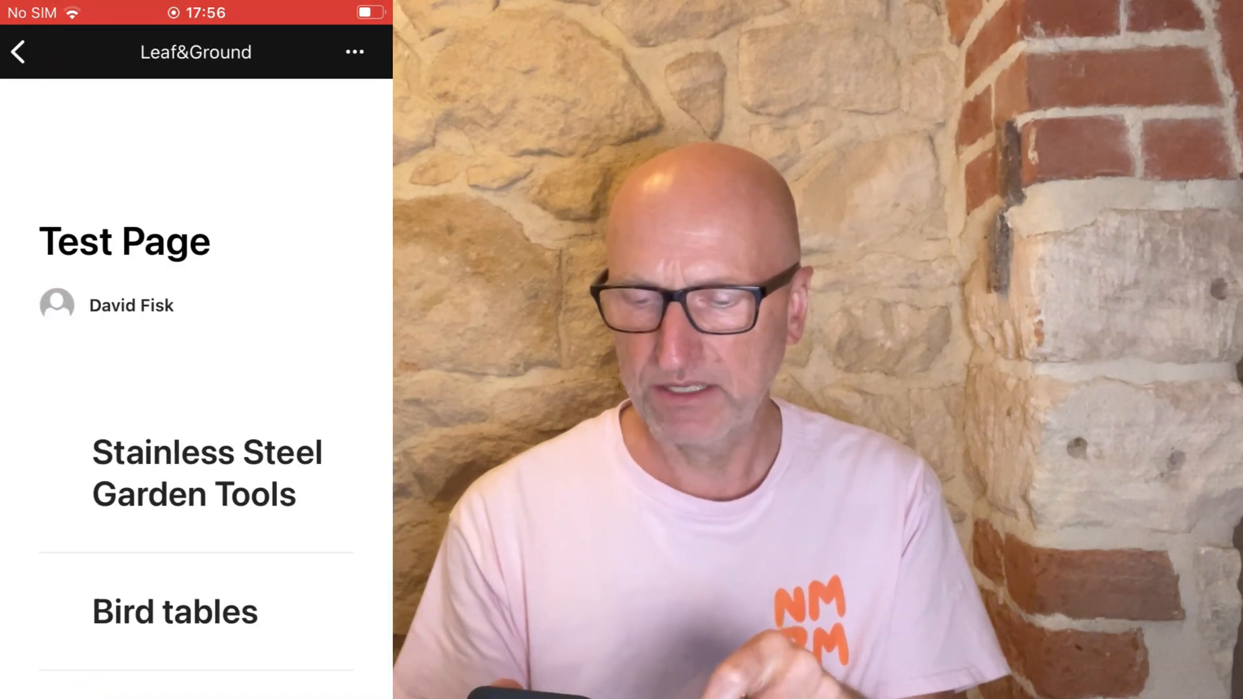
scroll(196, 472, down, 5)
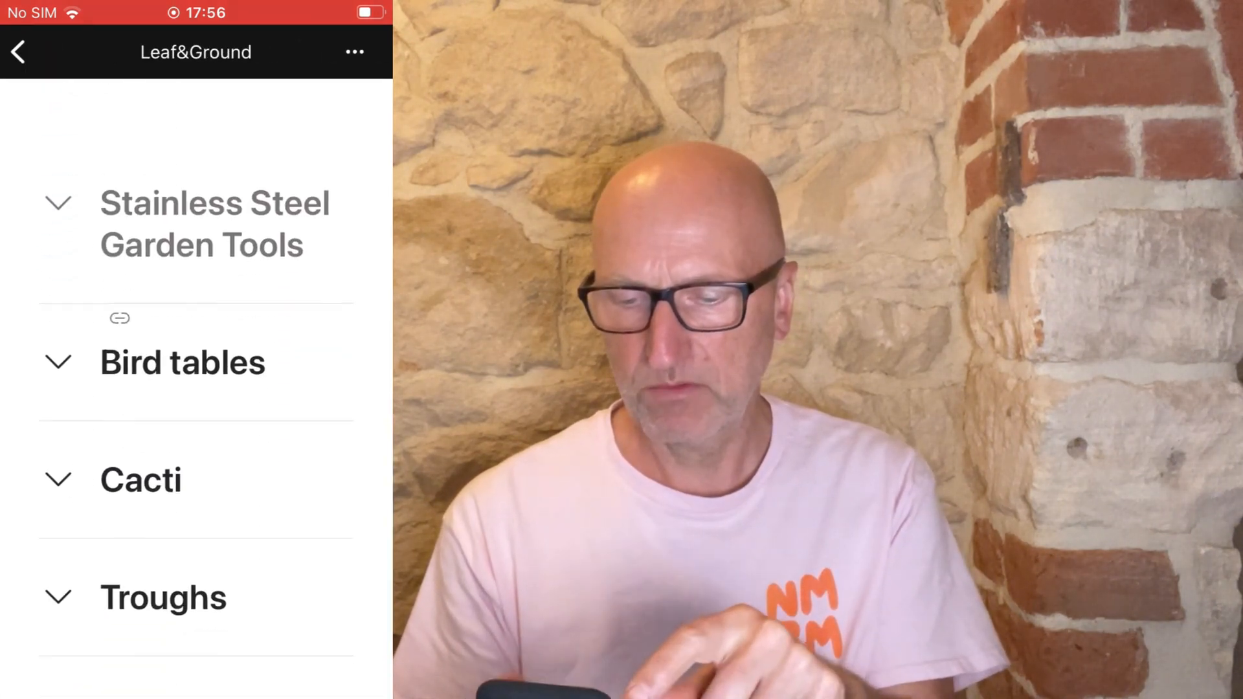
scroll(196, 337, up, 3)
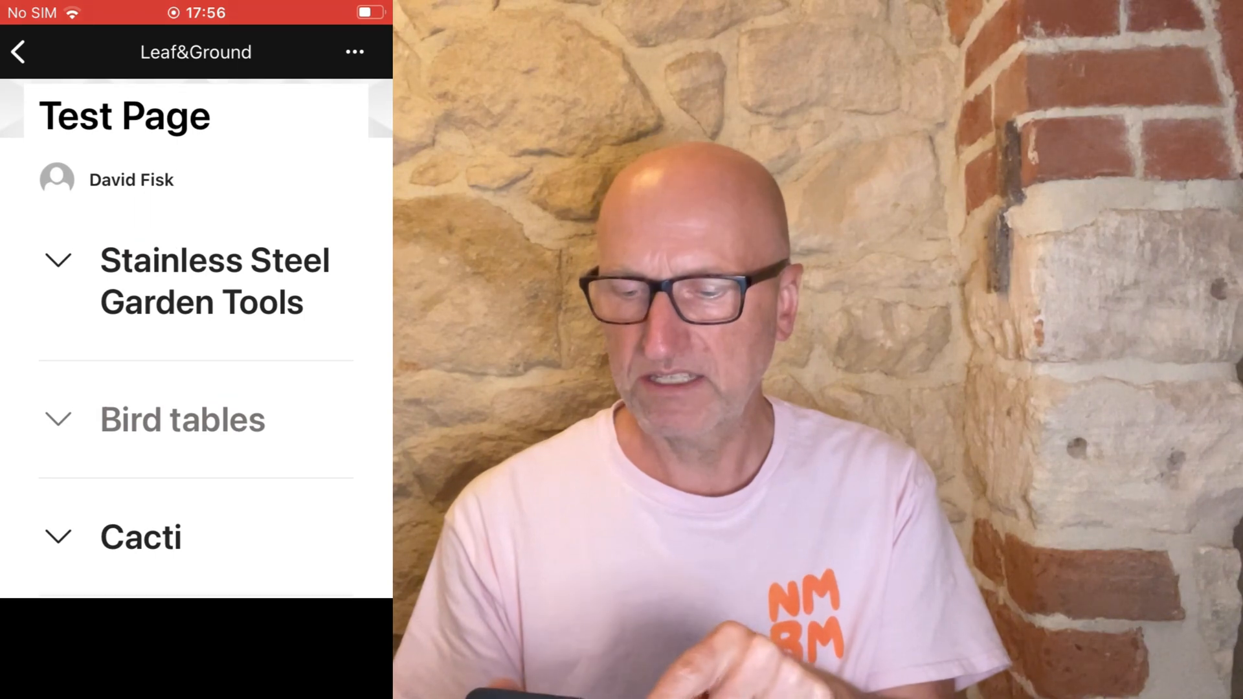
scroll(196, 337, down, 3)
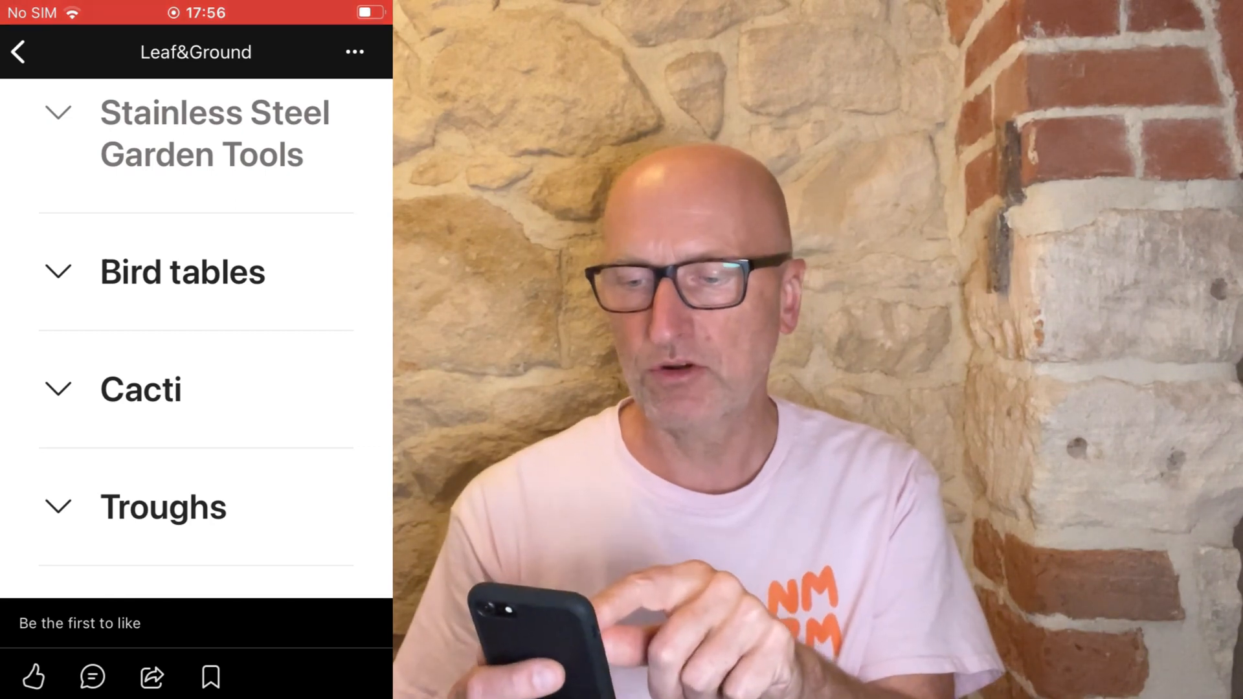
Step: Expand the Stainless Steel Garden Tools and Cacti sections and examine their text and images on mobile
click(195, 133)
scroll(196, 337, down, 1)
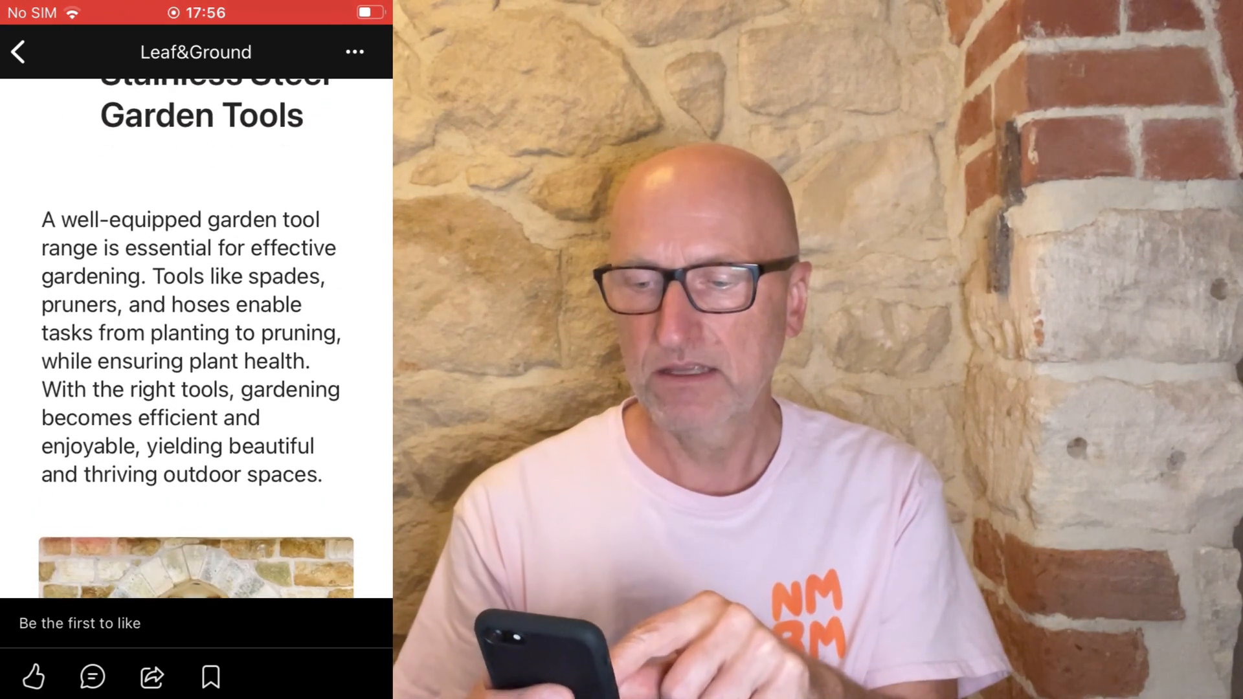
scroll(195, 337, down, 5)
scroll(196, 336, down, 4)
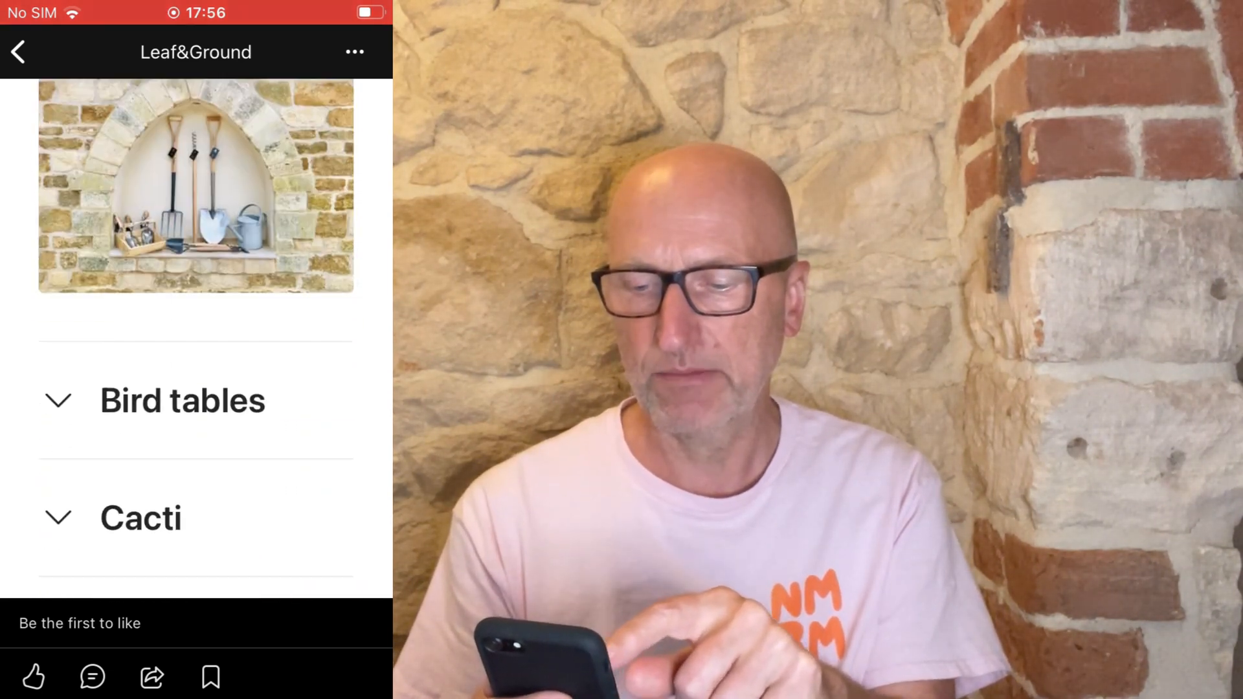
click(142, 493)
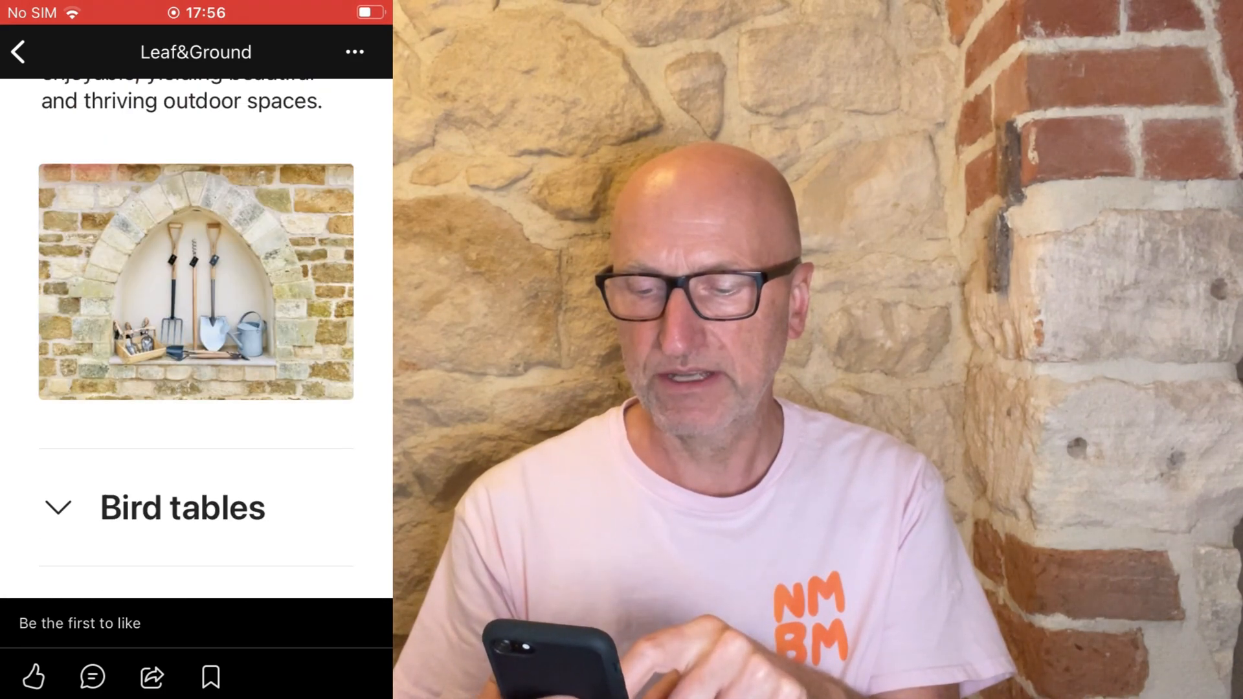
scroll(196, 337, down, 10)
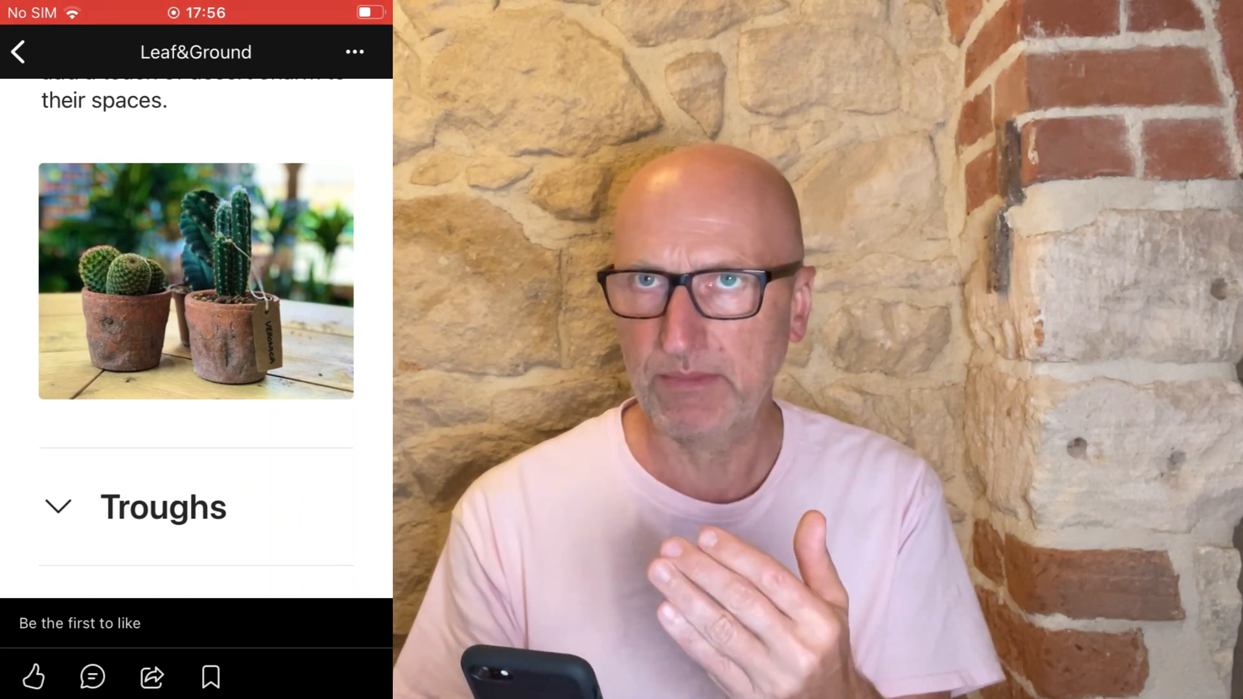
Step: Expand the Troughs section and examine how its inline image sits within the text on mobile
click(58, 506)
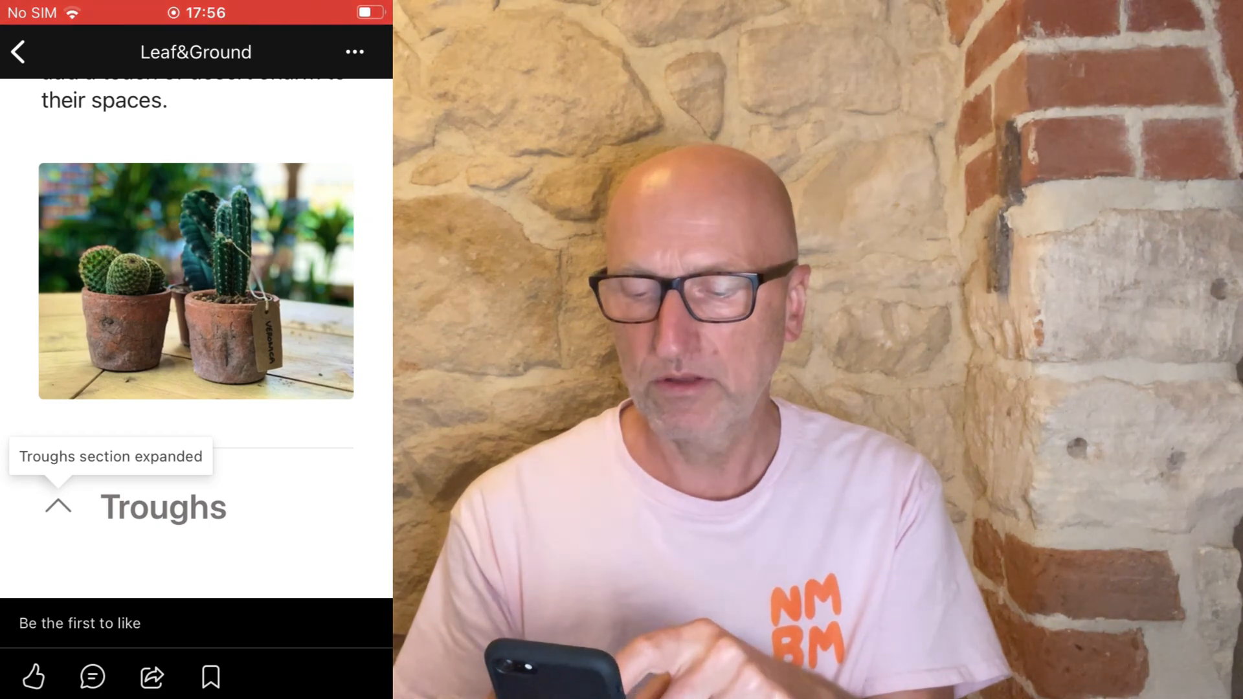
scroll(196, 337, down, 10)
scroll(196, 336, down, 3)
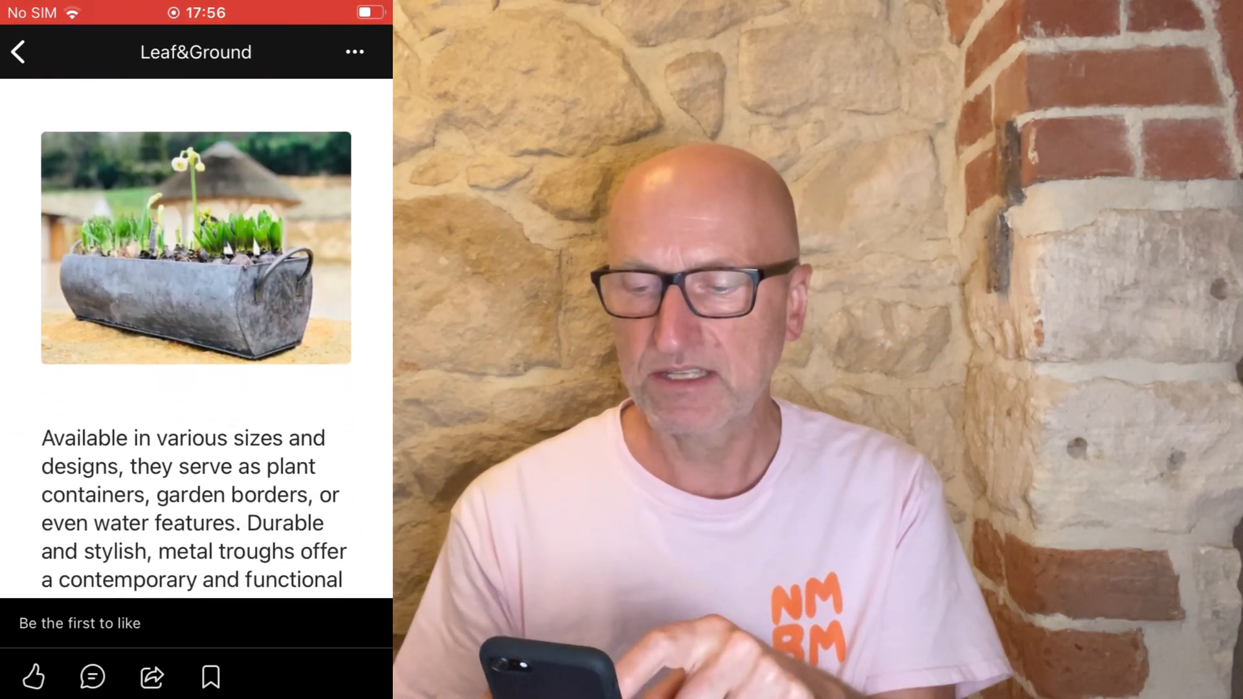
scroll(196, 336, up, 6)
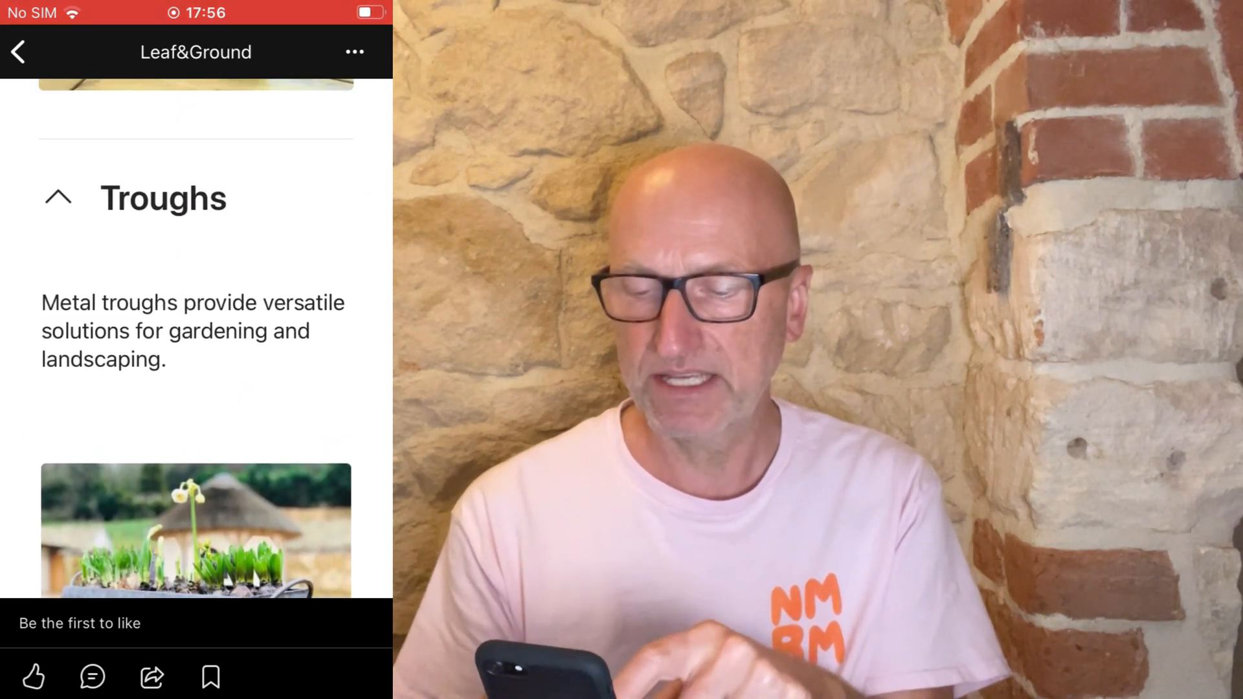
scroll(196, 337, down, 4)
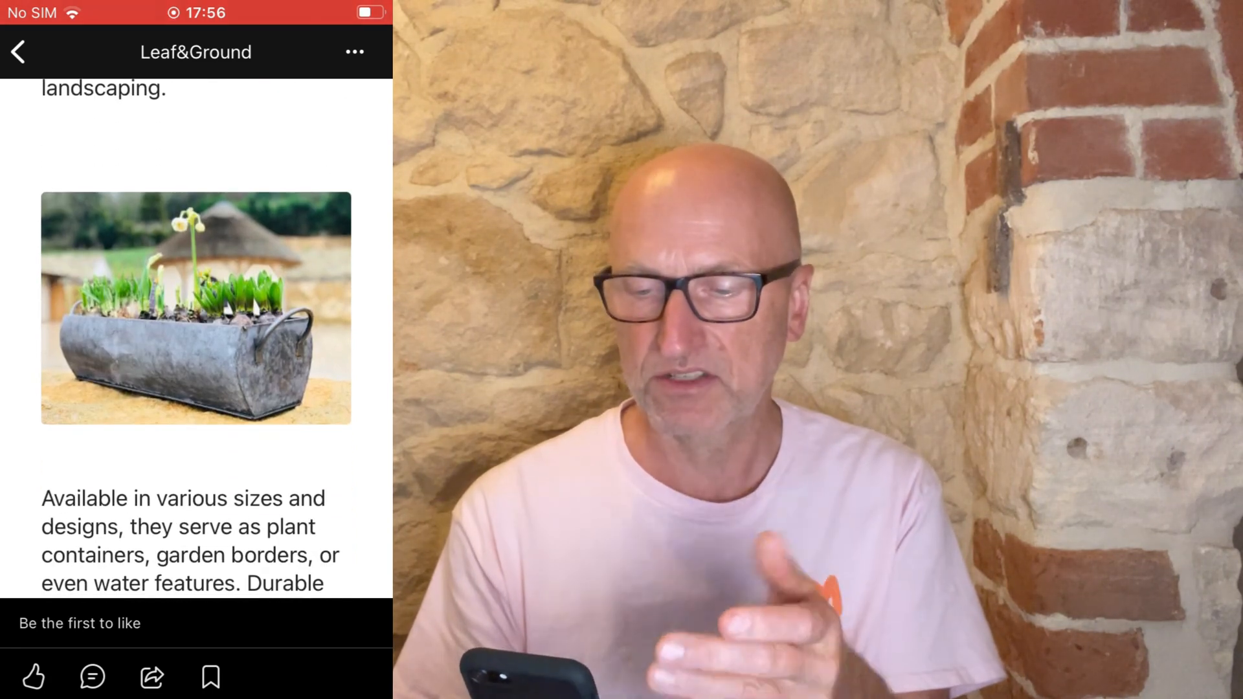